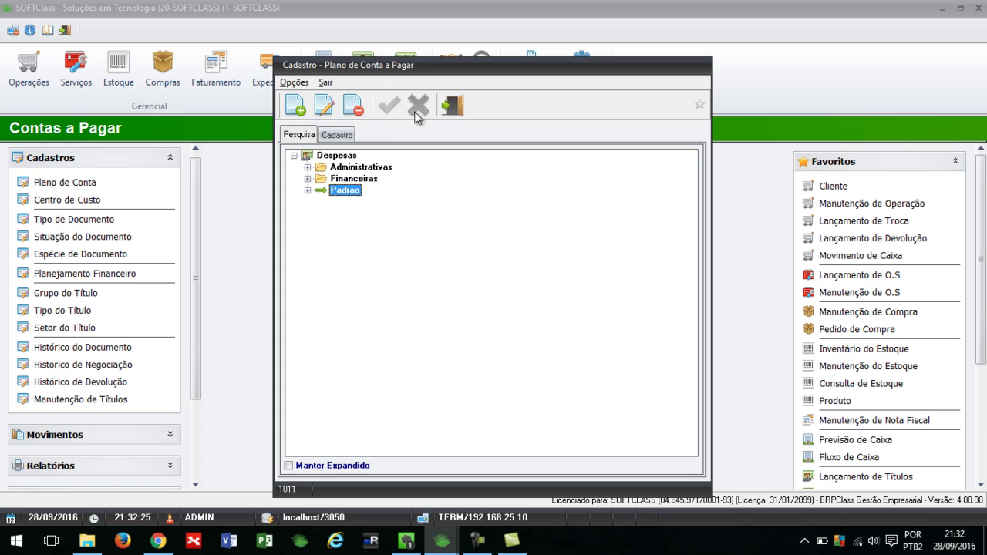
# Expand Administrativas and its Imóvel, Telefonia, Assessoria, Propaganda and Internet sub-accounts to review the payable chart of accounts.
pyautogui.click(307, 168)
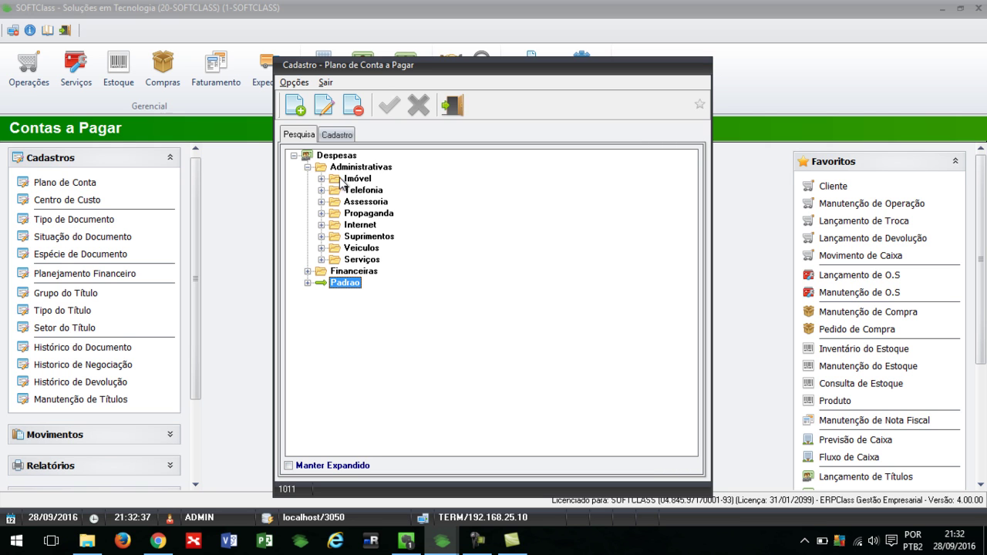
pyautogui.click(322, 179)
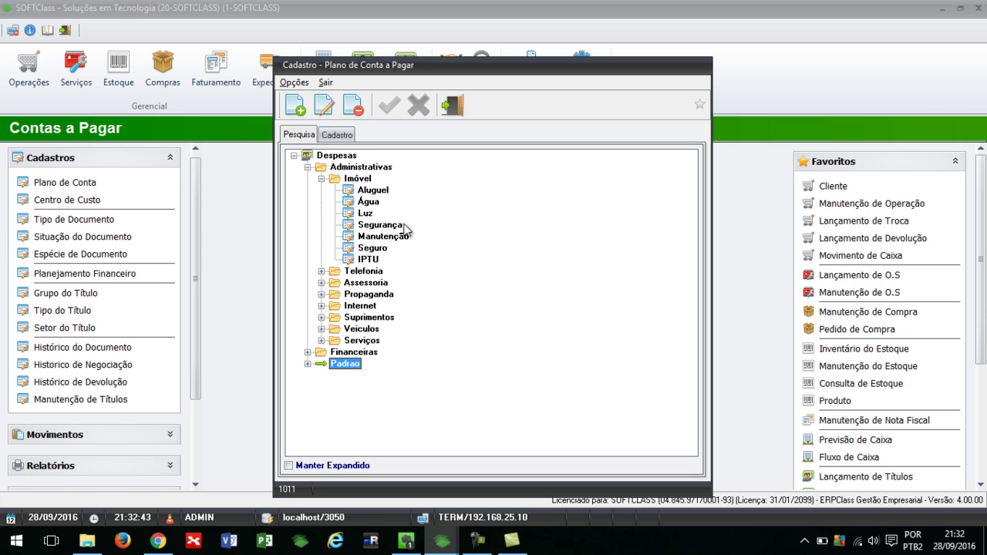
pyautogui.click(321, 272)
pyautogui.click(322, 306)
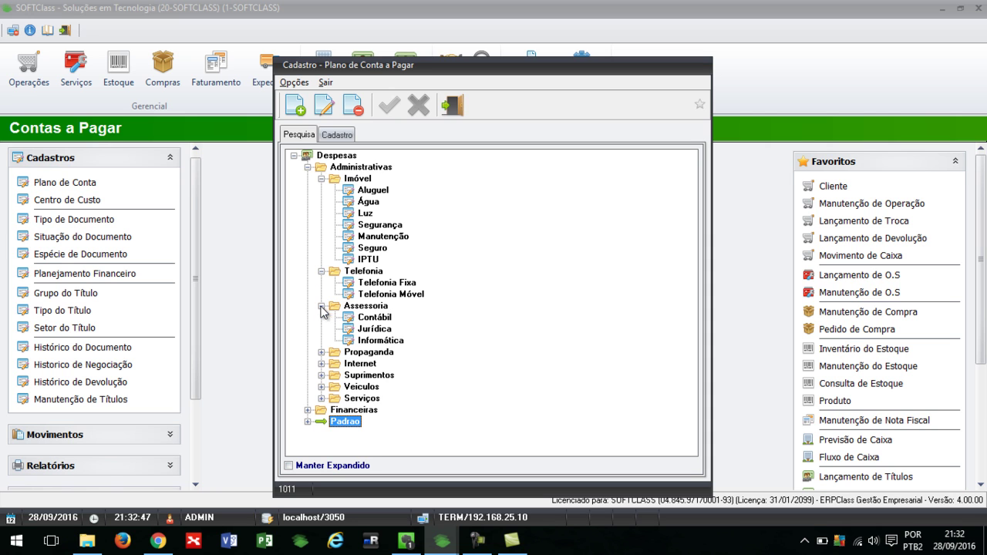
pyautogui.click(321, 352)
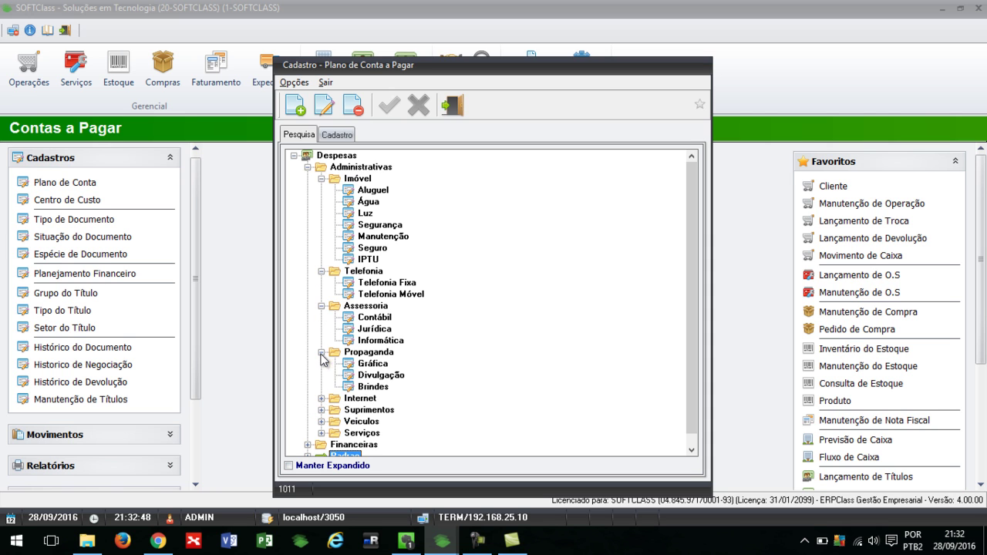
pyautogui.click(321, 399)
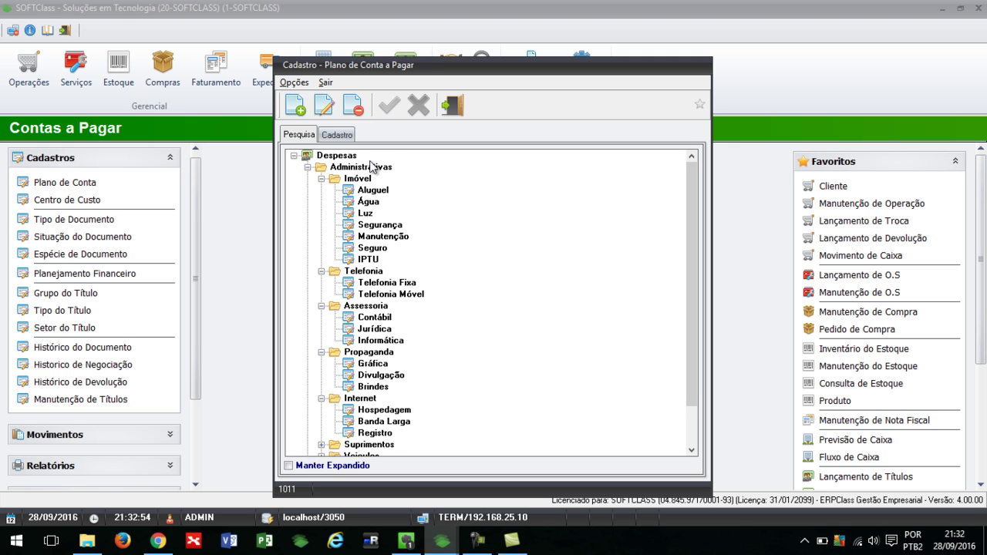
pyautogui.scroll(-2, 370, 166)
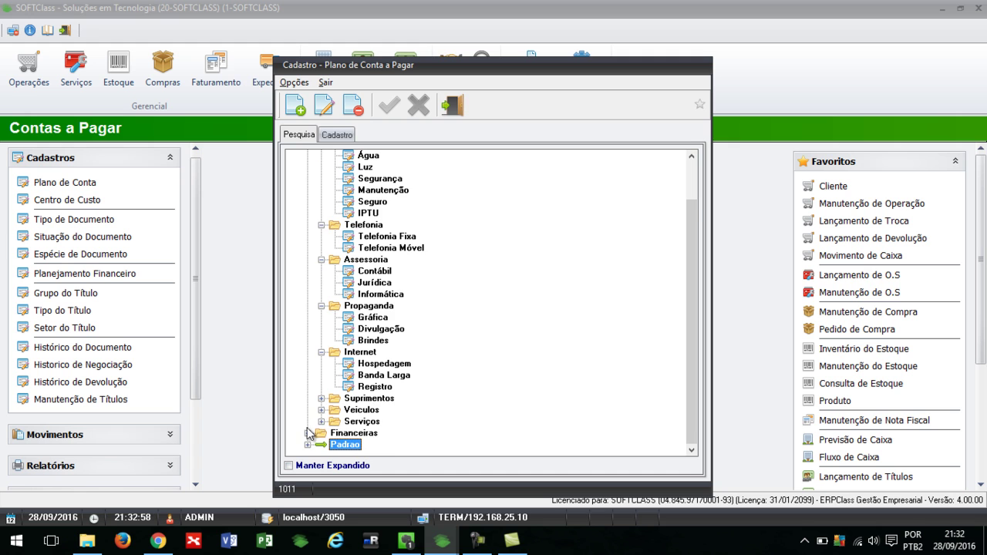
pyautogui.scroll(2, 355, 308)
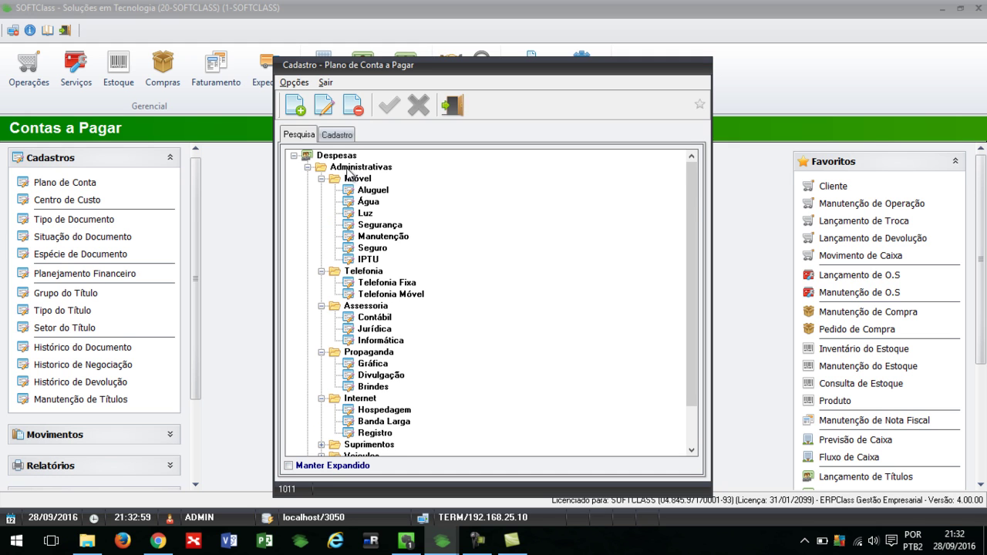
# Start a new payable account entry to view the available Tipo options, and cancel the entry.
pyautogui.click(297, 105)
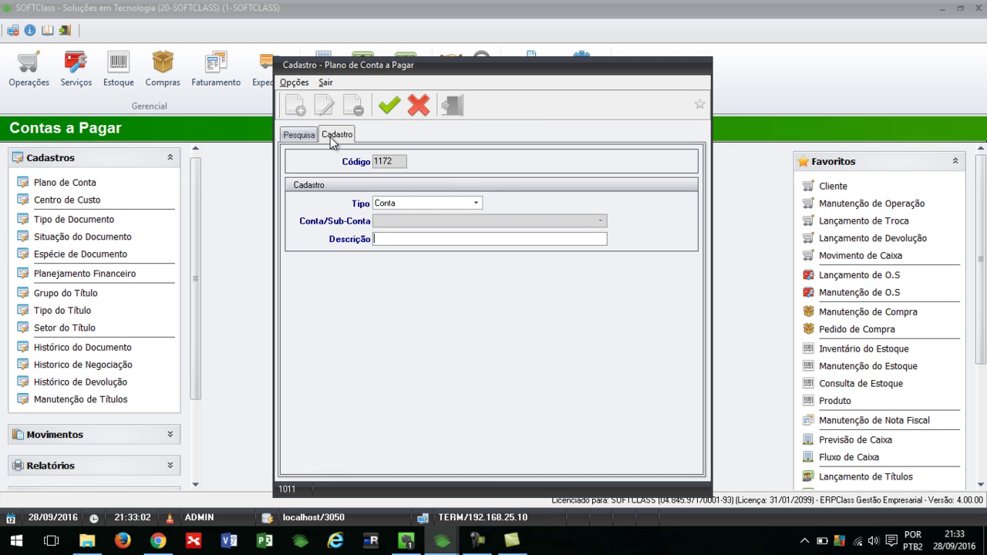
pyautogui.click(475, 203)
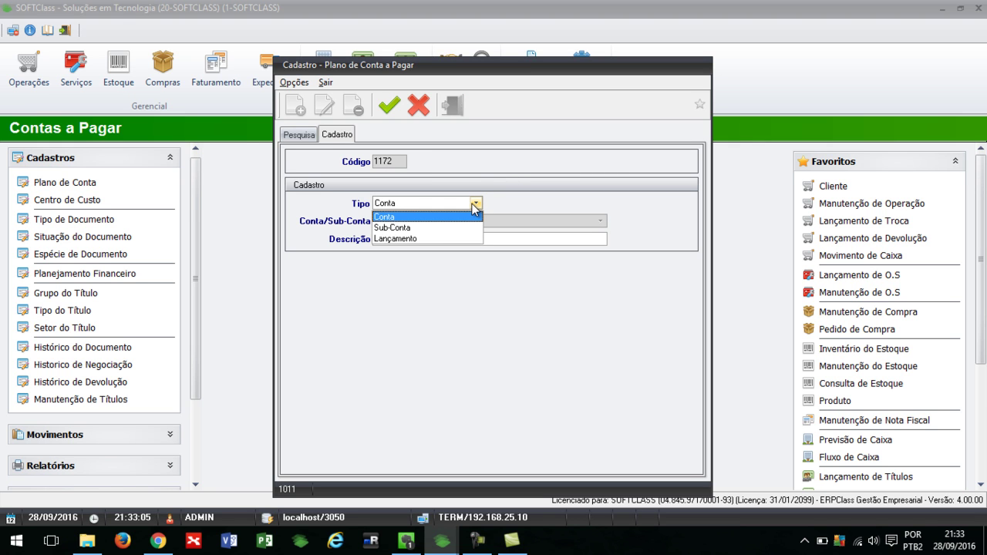
pyautogui.click(475, 205)
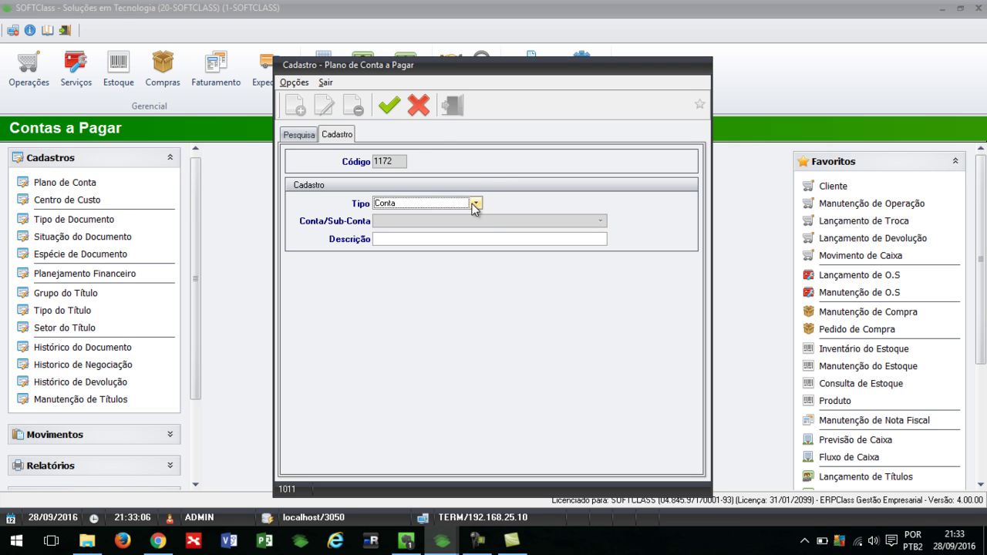
pyautogui.click(419, 106)
pyautogui.moveTo(692, 218); pyautogui.dragTo(645, 165)
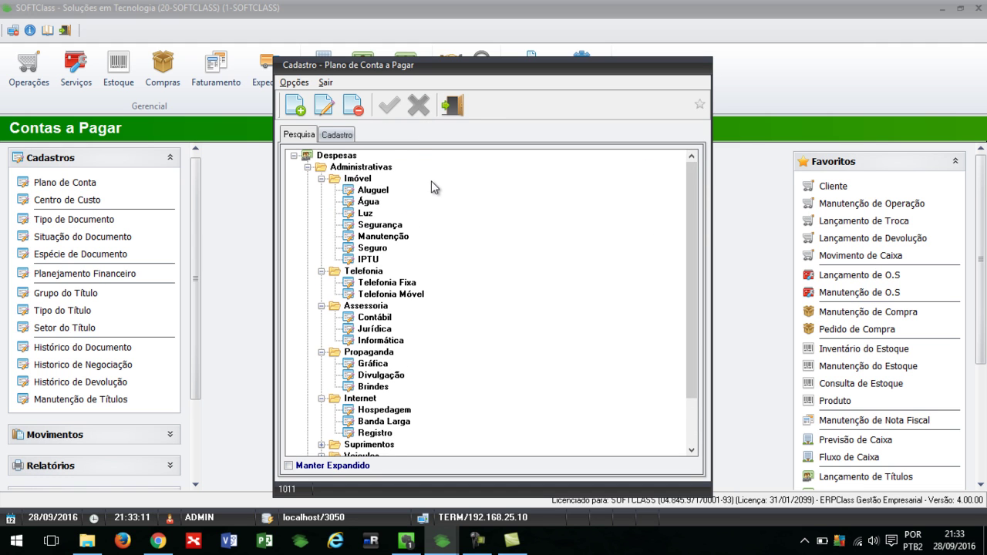
# Leave the chart of accounts and examine the Padrao levels in the payable Centro de Custo register, closing it when done.
pyautogui.click(453, 106)
pyautogui.click(59, 198)
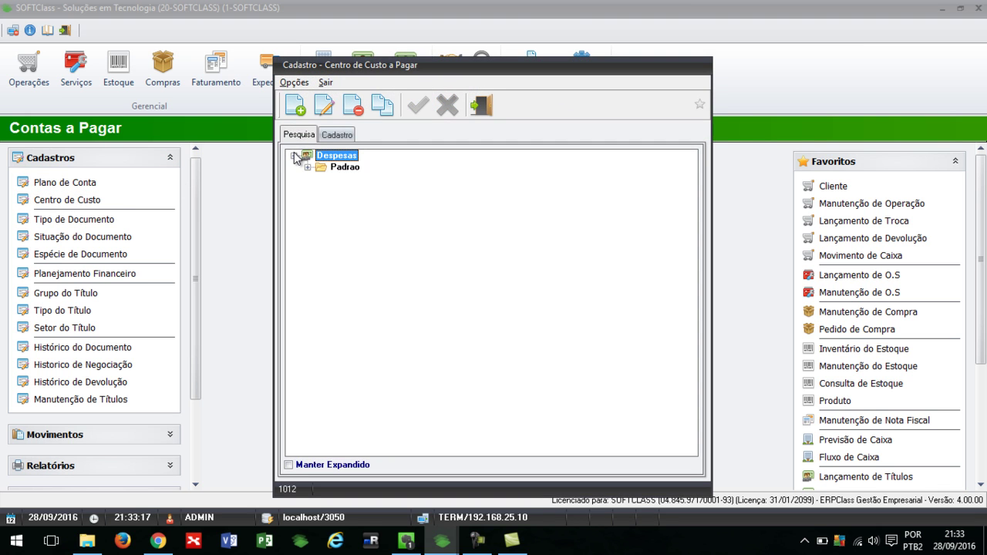
pyautogui.click(306, 167)
pyautogui.click(321, 178)
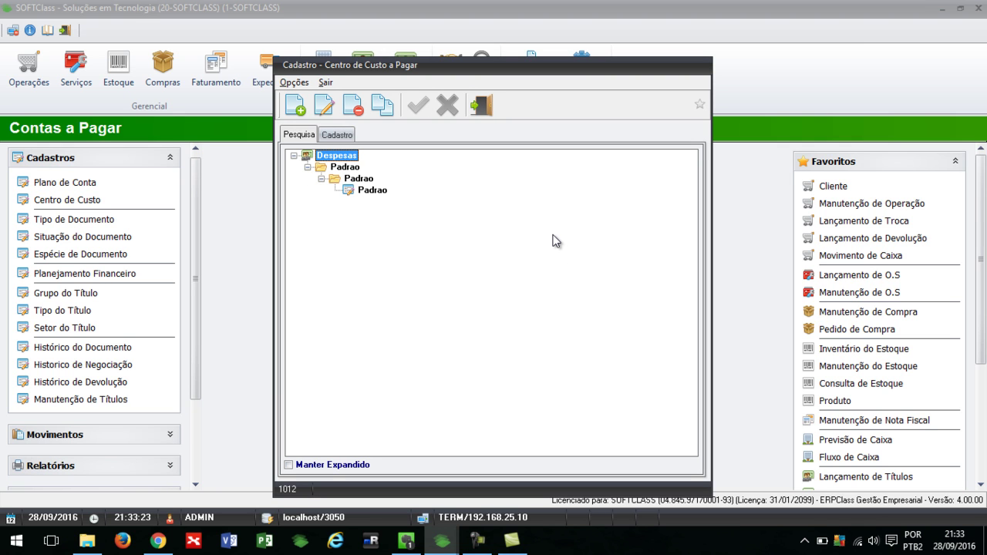
pyautogui.click(478, 112)
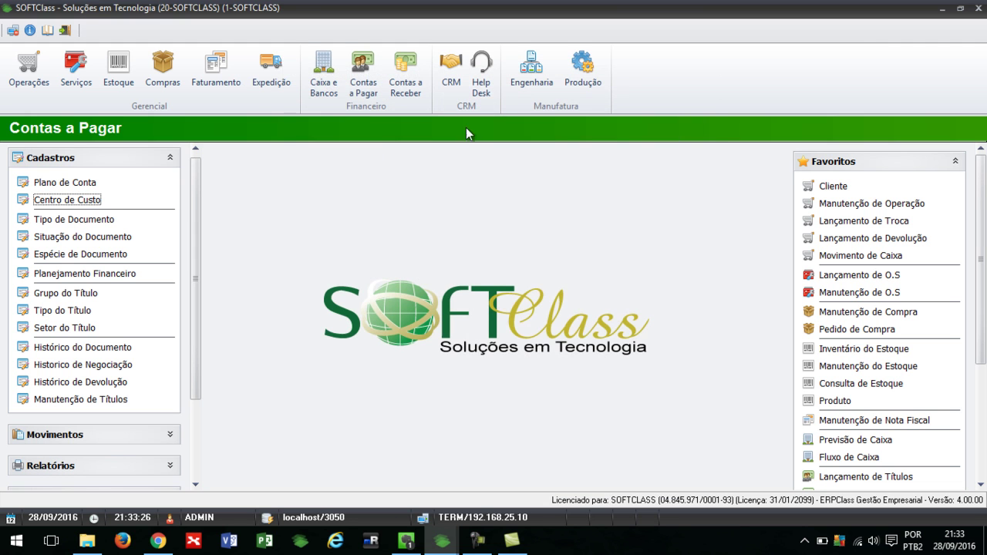
# Open the Manutenção de Títulos screen for accounts payable and review the ALUGUEL and AGUA titles.
pyautogui.click(104, 434)
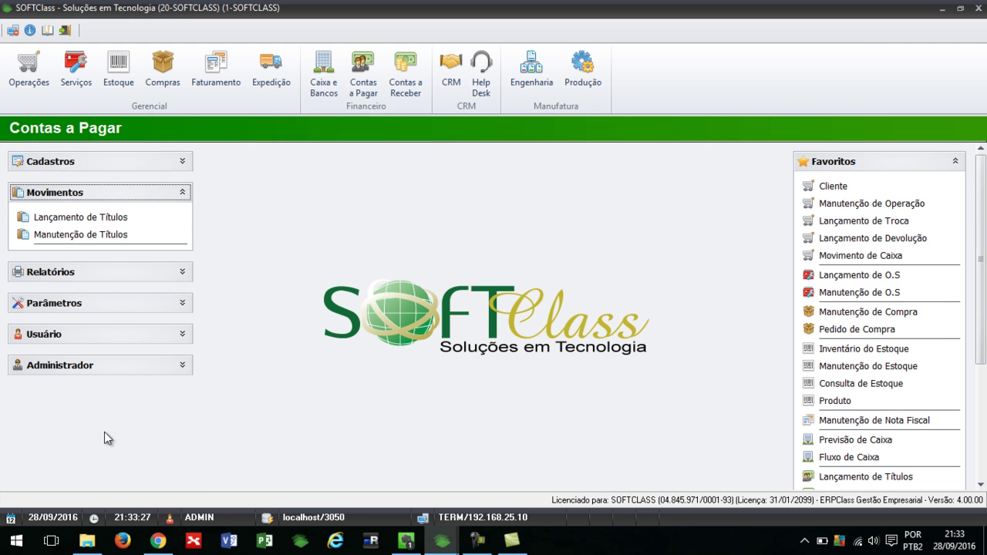
pyautogui.click(89, 234)
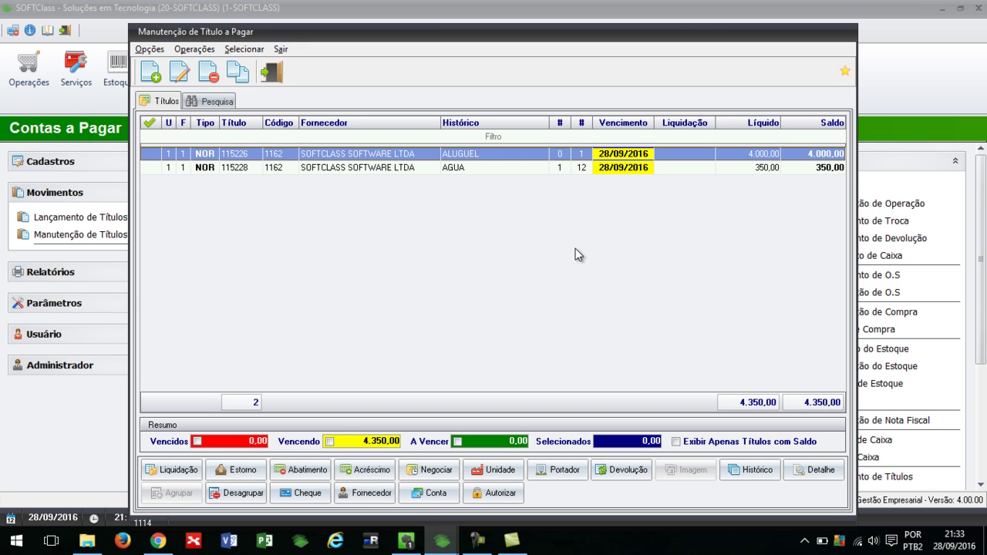
pyautogui.click(586, 155)
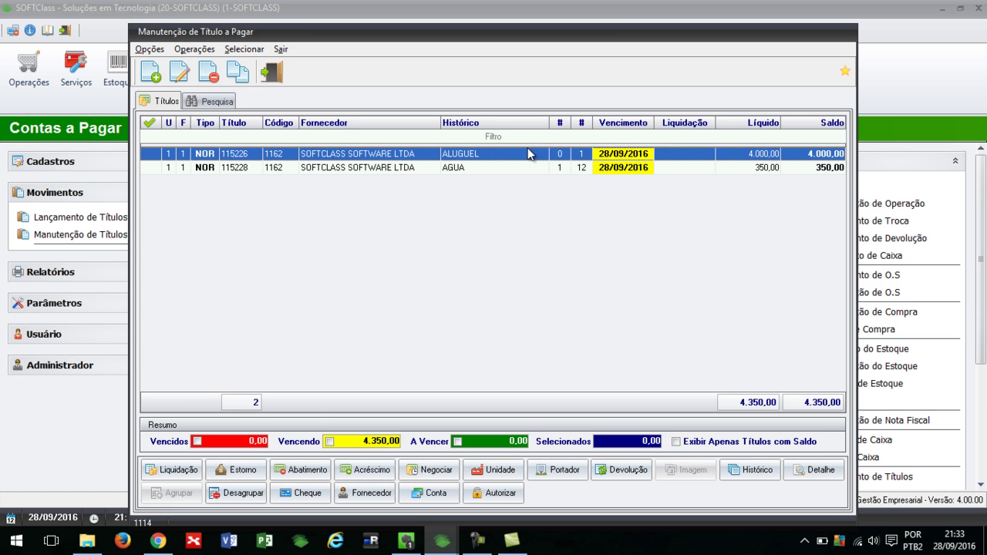
pyautogui.click(496, 168)
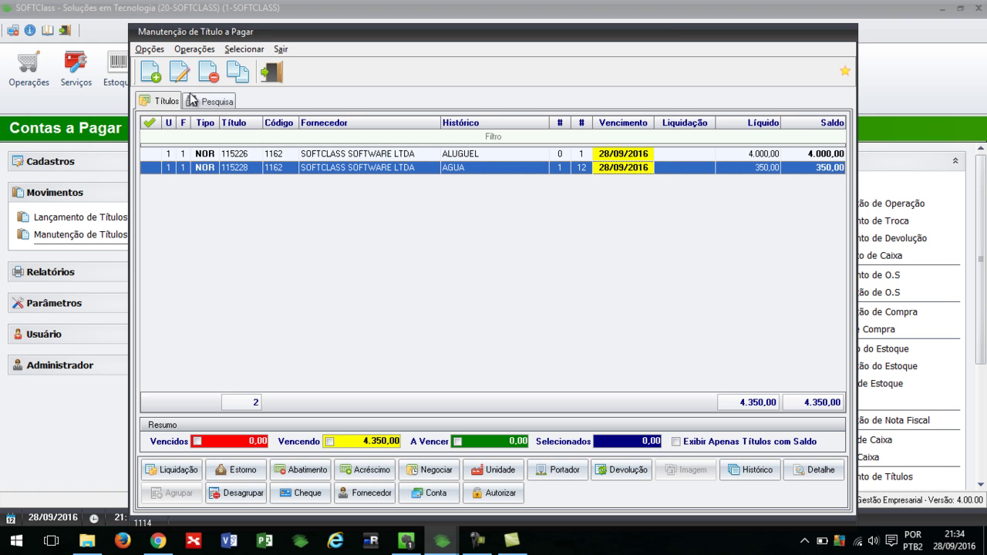
# Start a new payable title with SOFTCLASS SOFTWARE LTDA as the supplier.
pyautogui.click(152, 73)
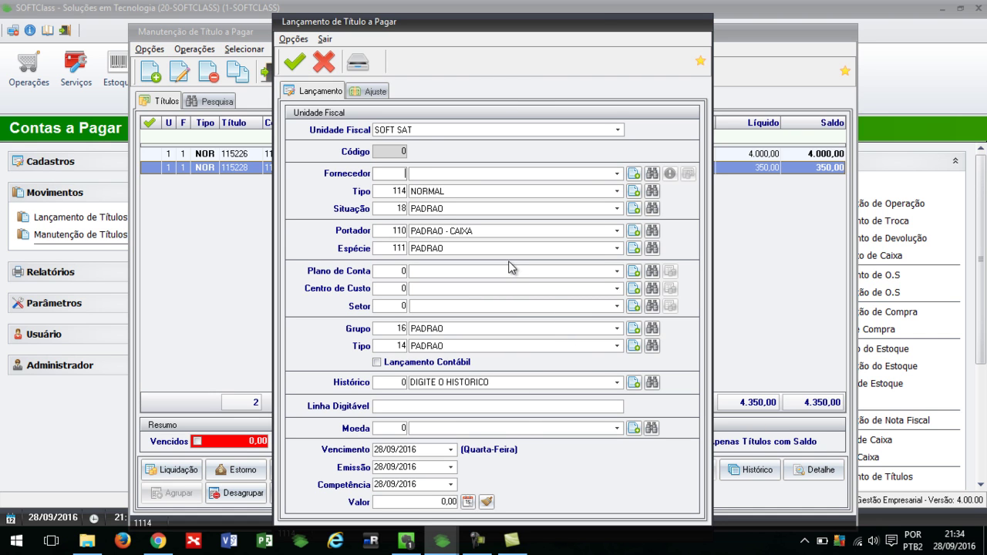
pyautogui.click(618, 174)
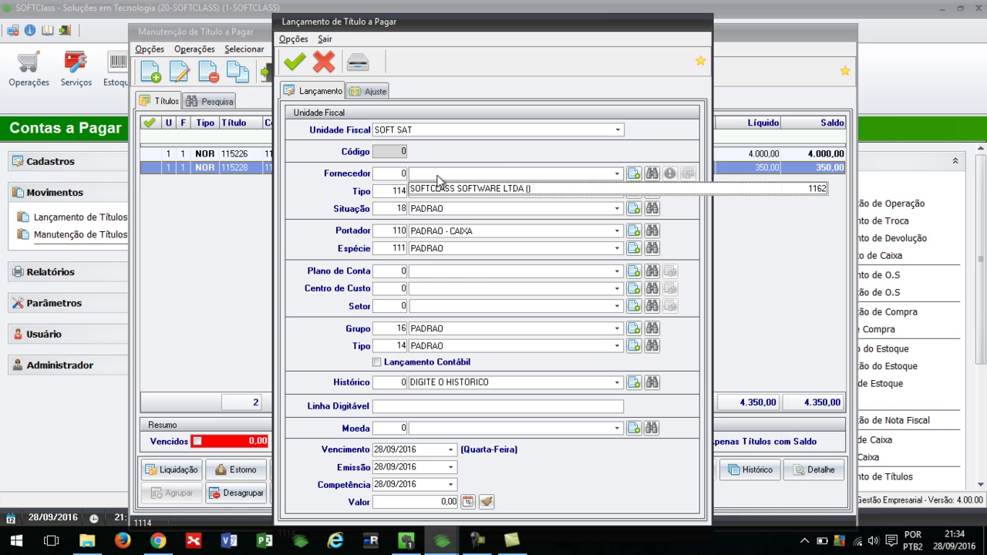
pyautogui.click(438, 192)
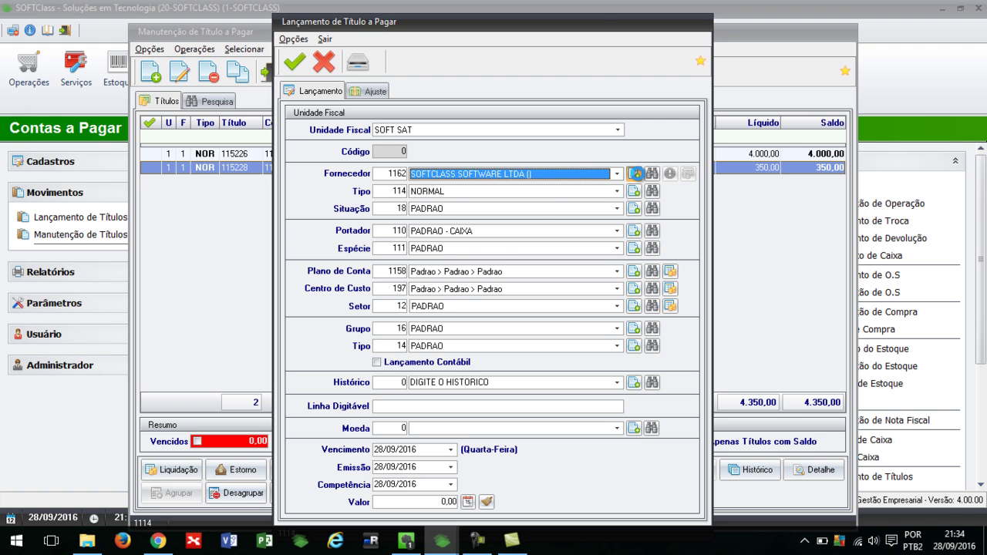
# Examine the Informações and Financeiro settings in the supplier register, and return to the title entry.
pyautogui.click(635, 173)
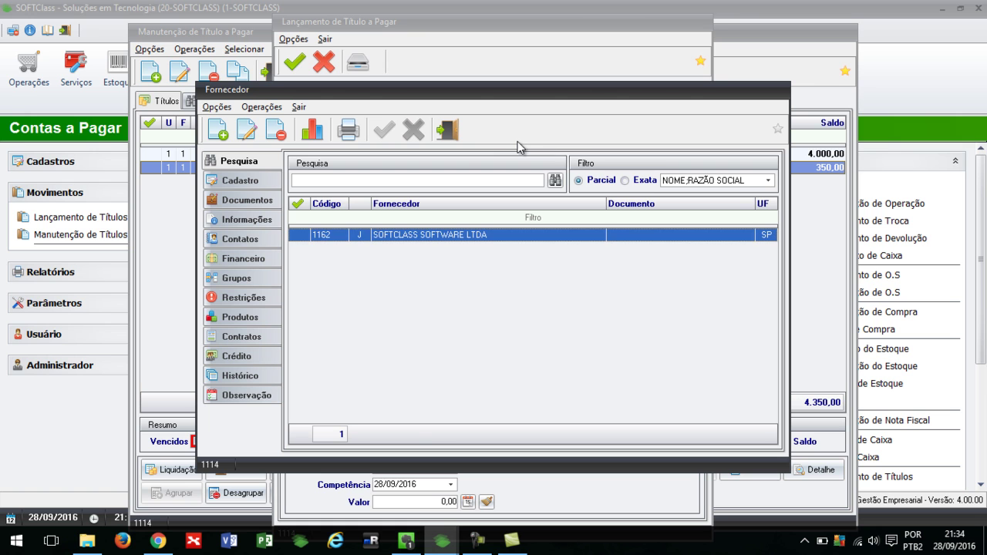
pyautogui.click(243, 223)
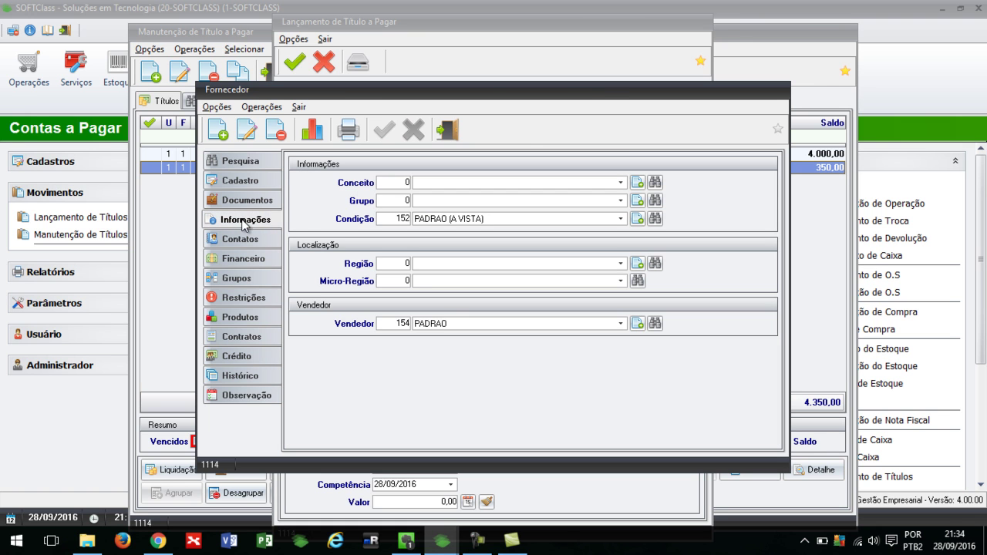
pyautogui.click(259, 264)
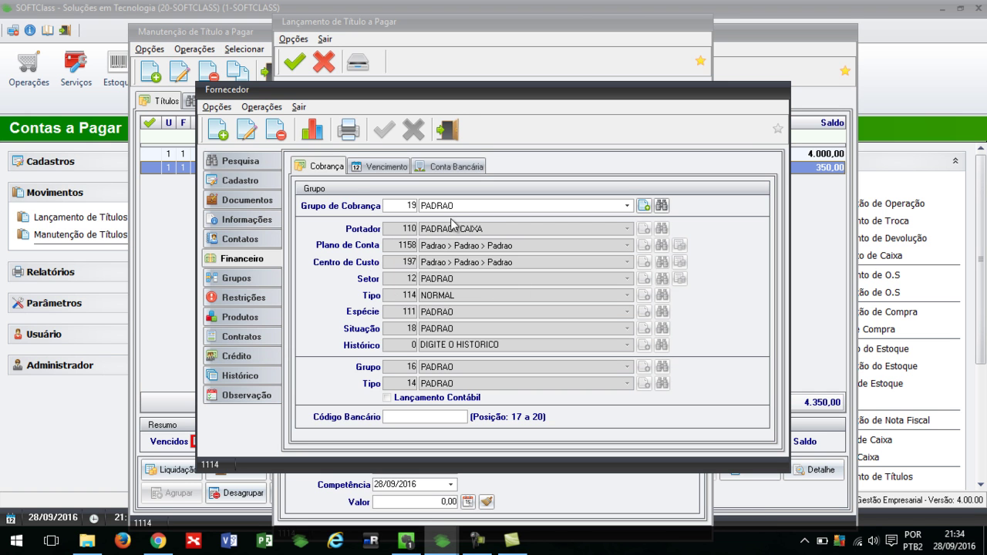
pyautogui.click(447, 130)
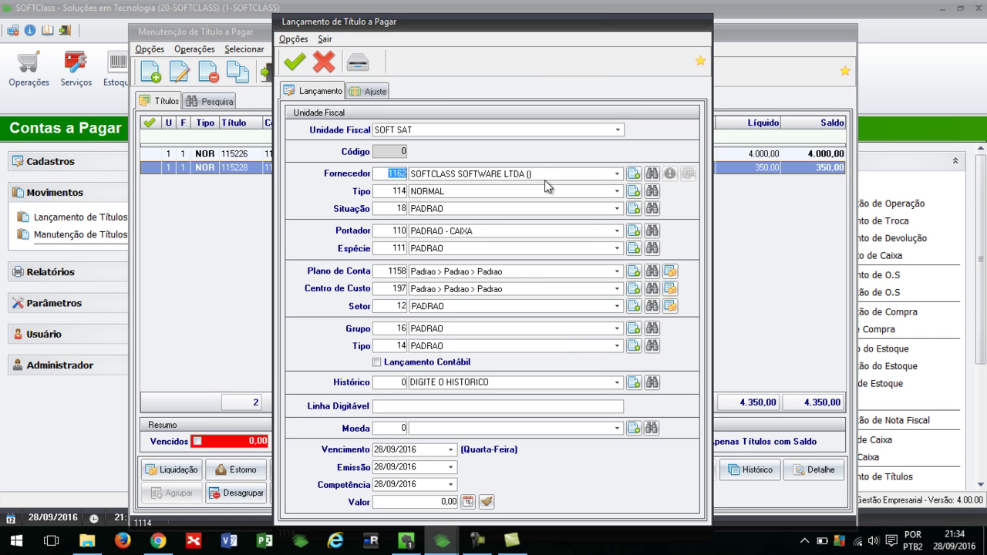
# Set the title's Plano de Conta to Administrativas > Propaganda > Divulgação.
pyautogui.click(650, 273)
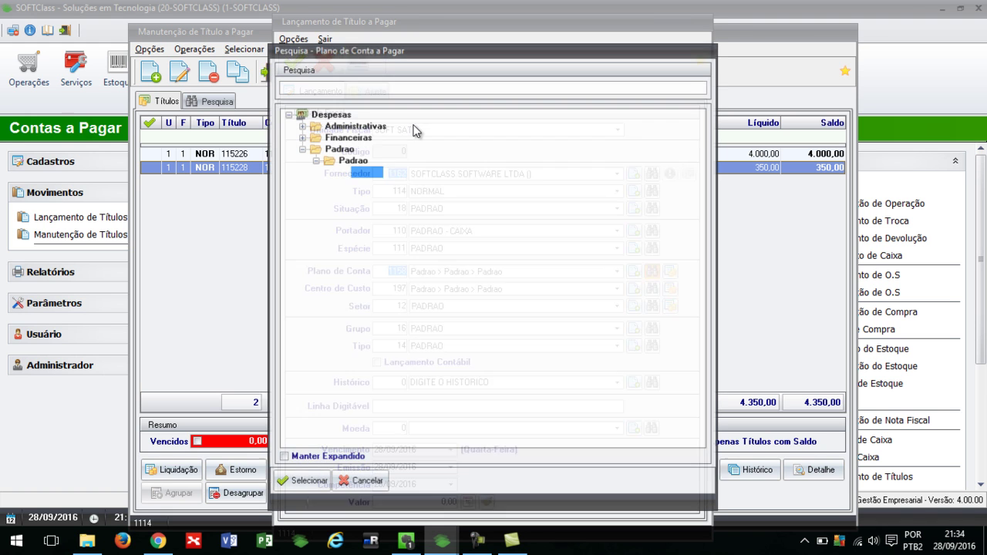
pyautogui.click(300, 125)
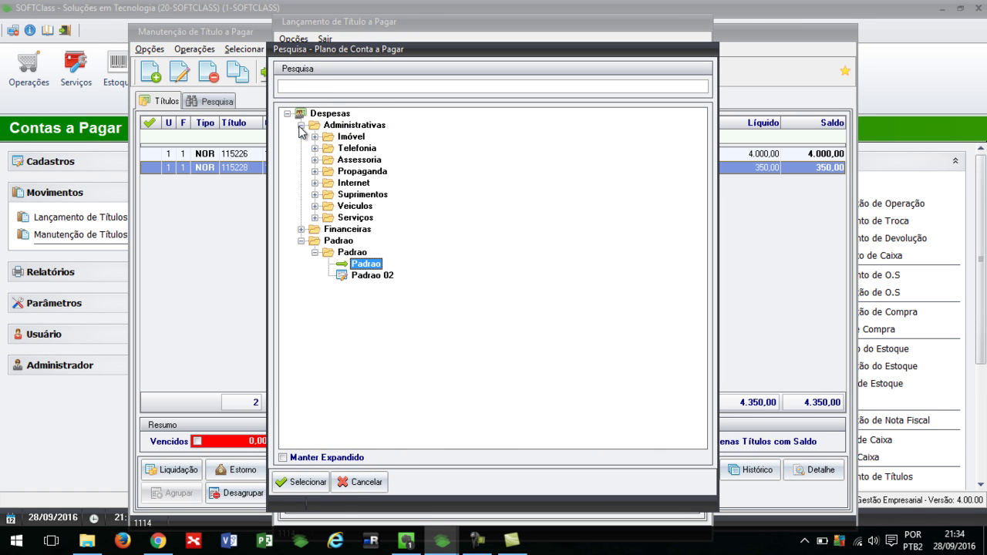
pyautogui.click(315, 171)
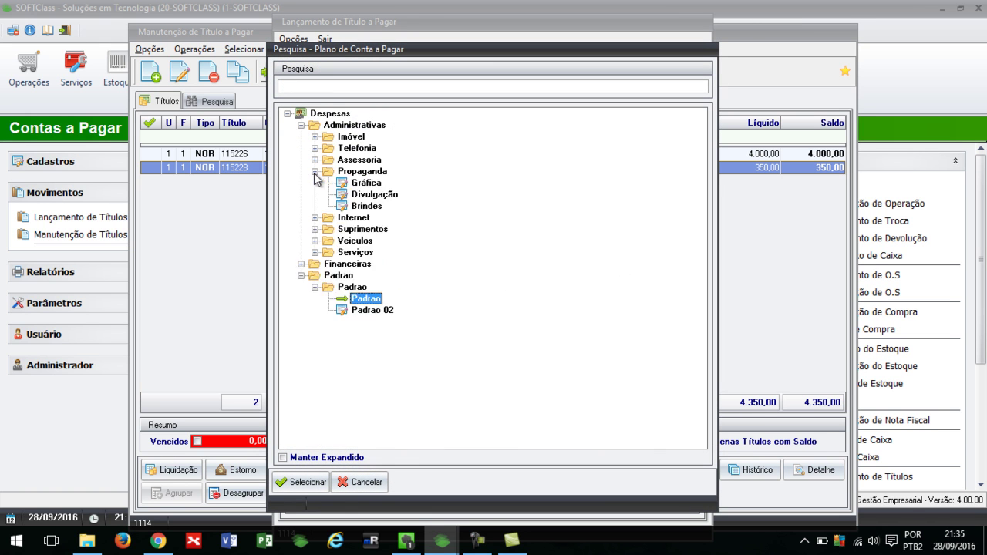
pyautogui.click(378, 197)
pyautogui.doubleClick(378, 197)
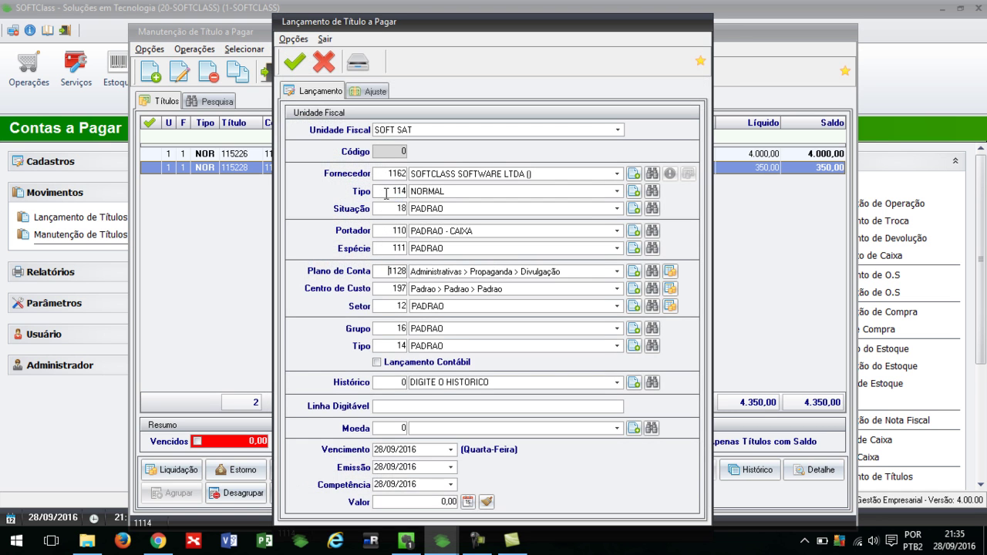
# Set the title's Valor to 100,00.
pyautogui.click(444, 500)
pyautogui.write('100')
pyautogui.press('Tab')
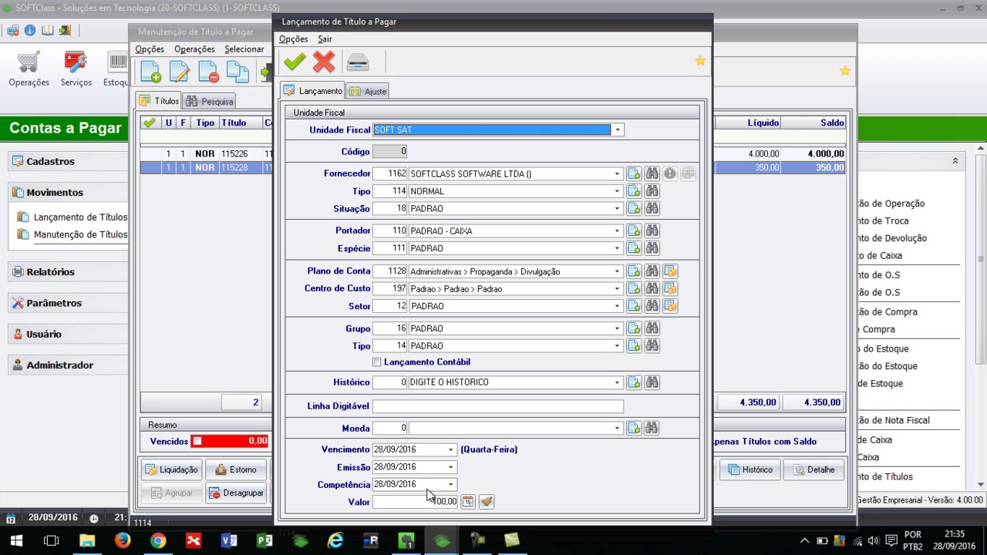
# Generate 12 installments of type FIXA for the title, starting on 28/09/2016, and check the resulting schedule.
pyautogui.click(468, 502)
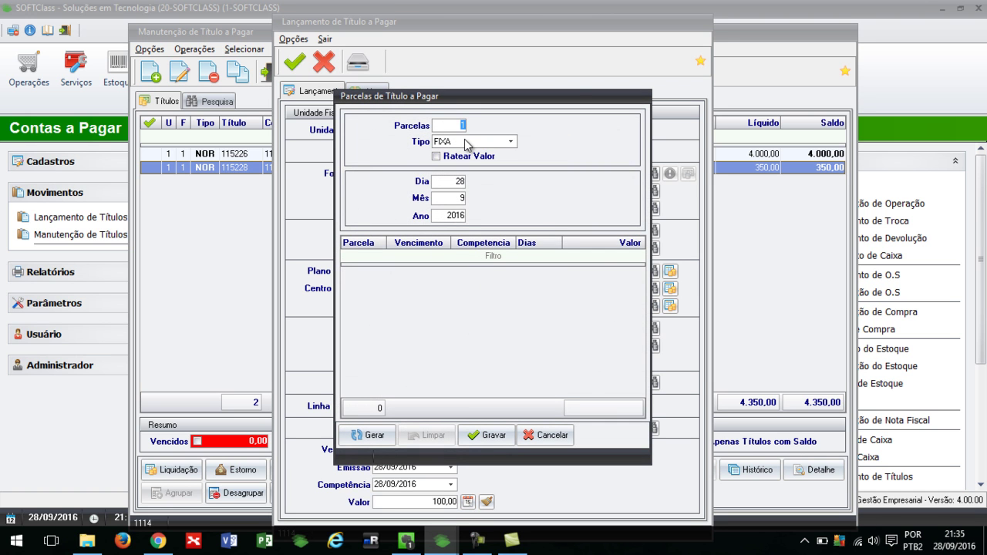
pyautogui.click(465, 142)
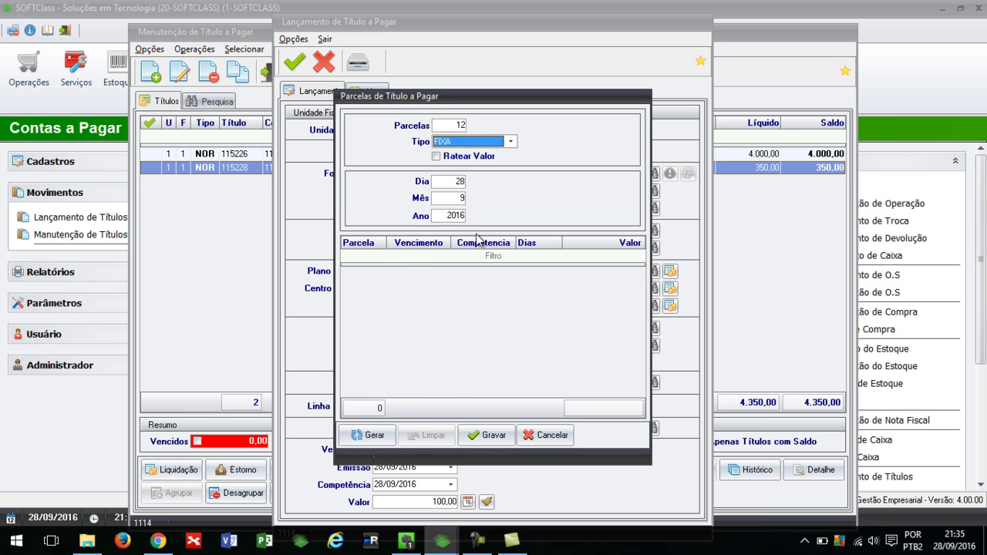
pyautogui.click(369, 435)
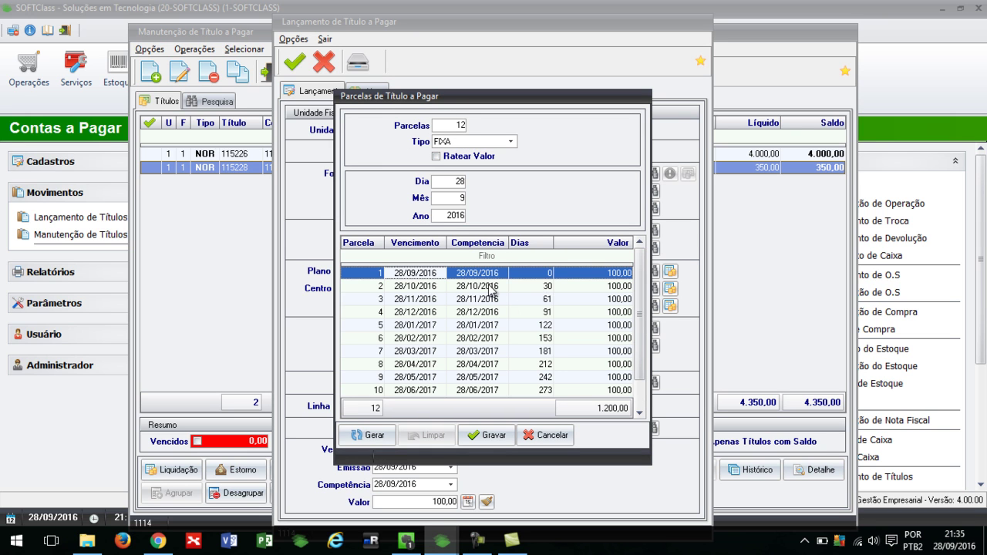
pyautogui.scroll(-2, 490, 289)
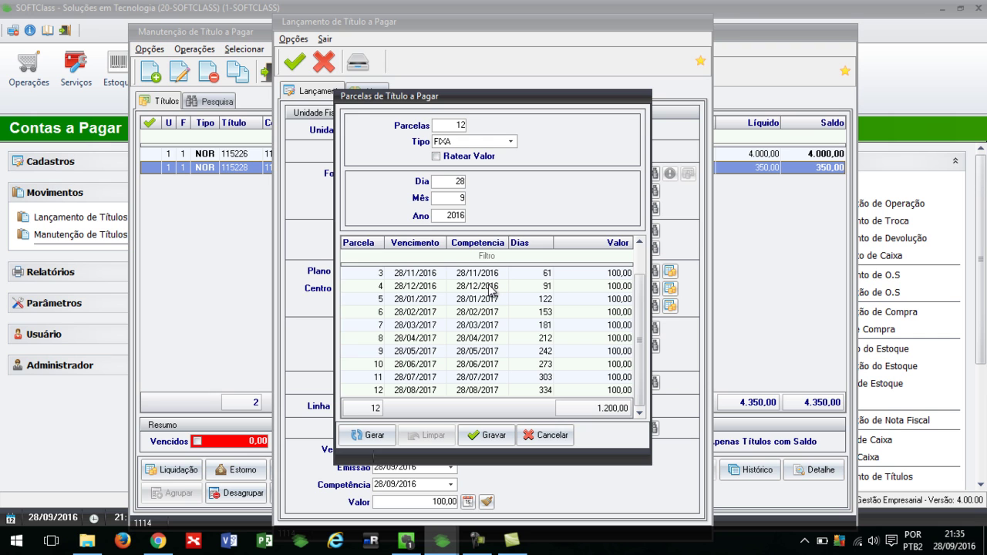
pyautogui.scroll(2, 509, 364)
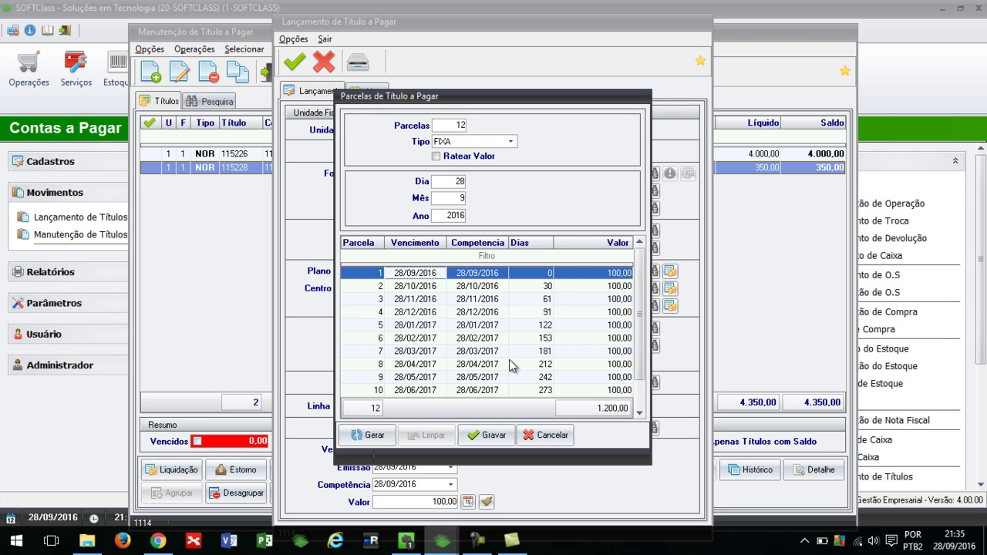
# Save the title with its 12 installments, leave the title entry and select the new 100,00 title in the list.
pyautogui.click(479, 439)
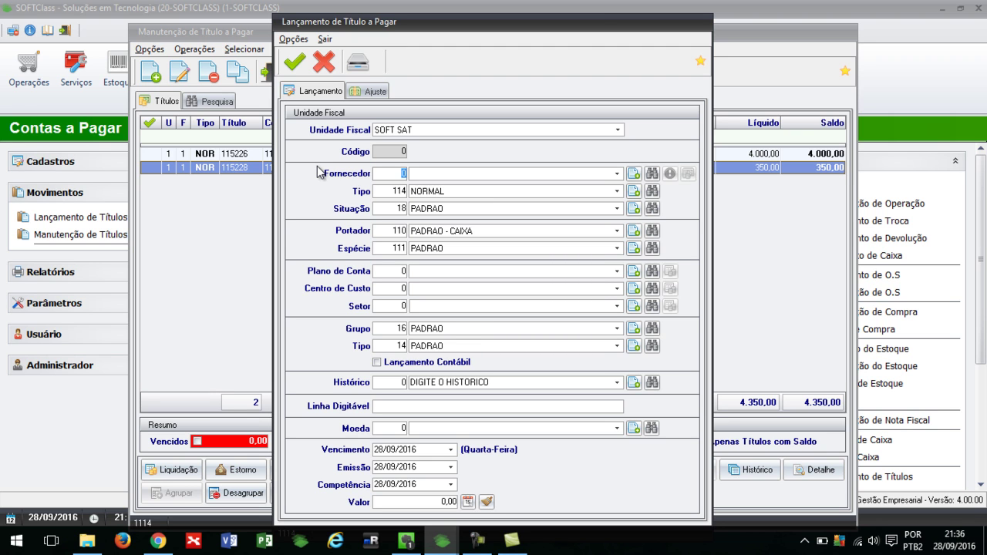
pyautogui.click(356, 65)
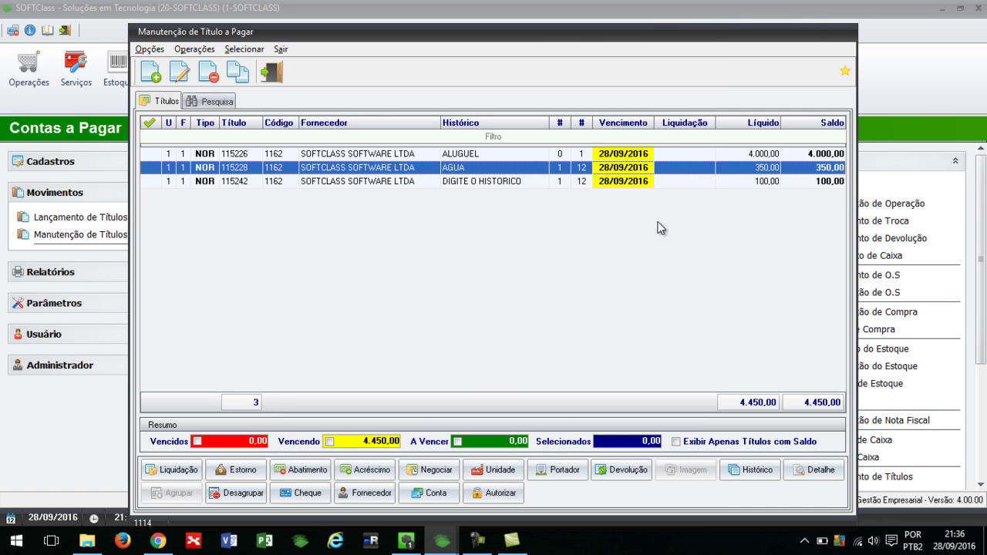
pyautogui.click(763, 182)
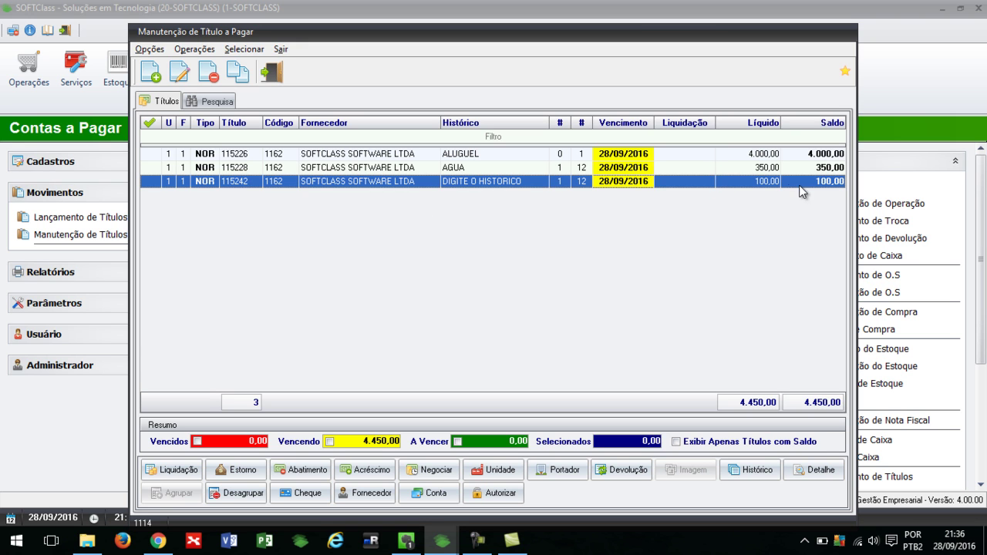
# Filter the titles by Plano de Conta Despesas > Administrativas > Propaganda > Divulgação, ignoring the period, and review the resulting list.
pyautogui.click(225, 104)
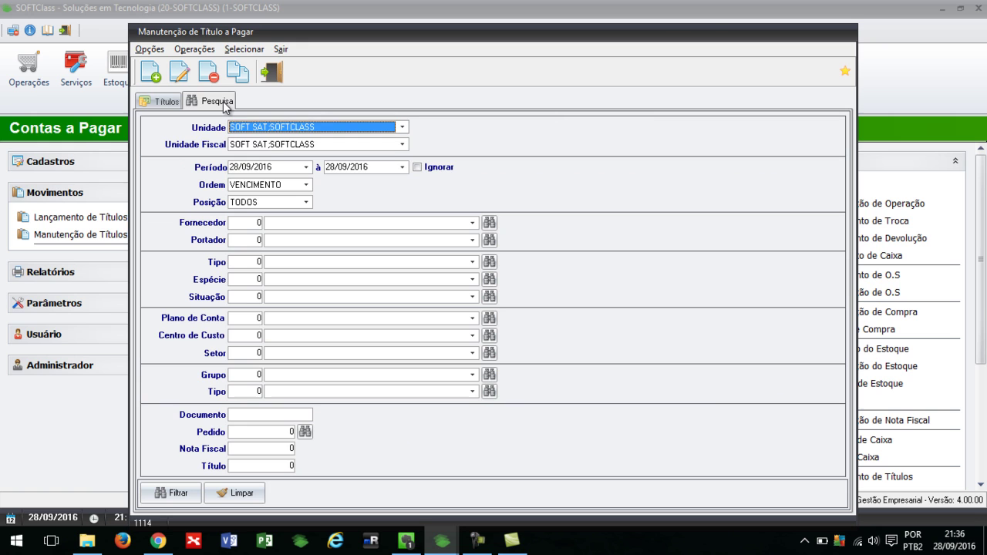
pyautogui.click(418, 167)
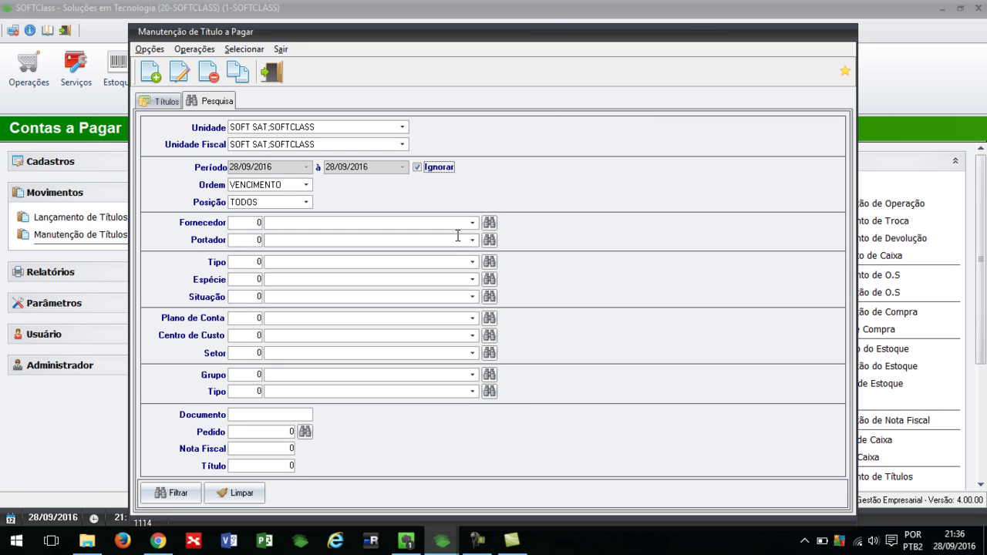
pyautogui.click(489, 318)
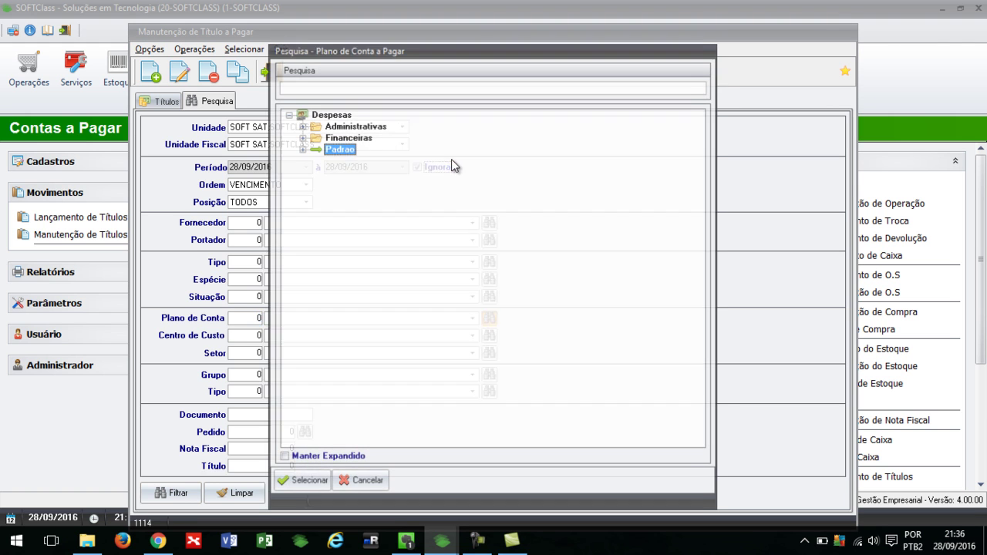
pyautogui.click(301, 125)
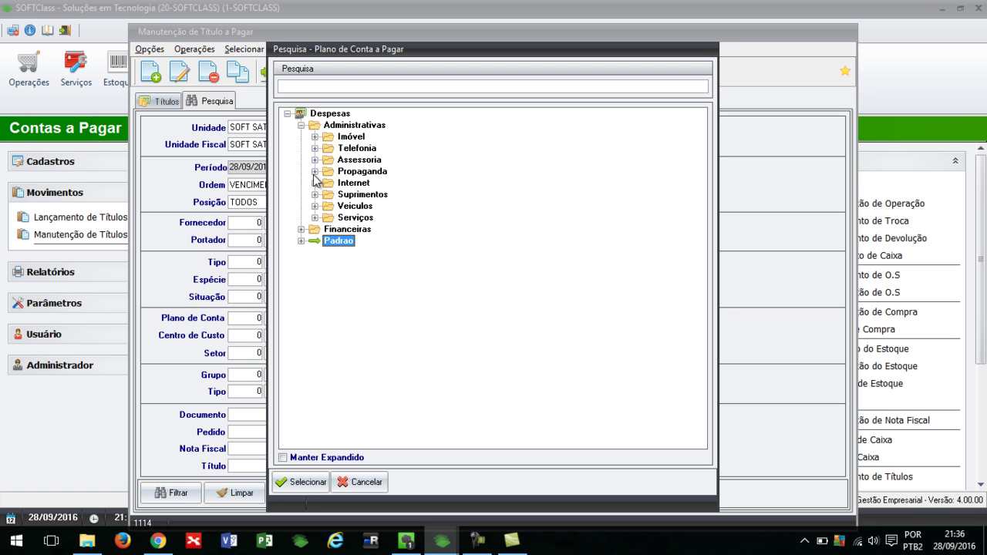
pyautogui.click(315, 172)
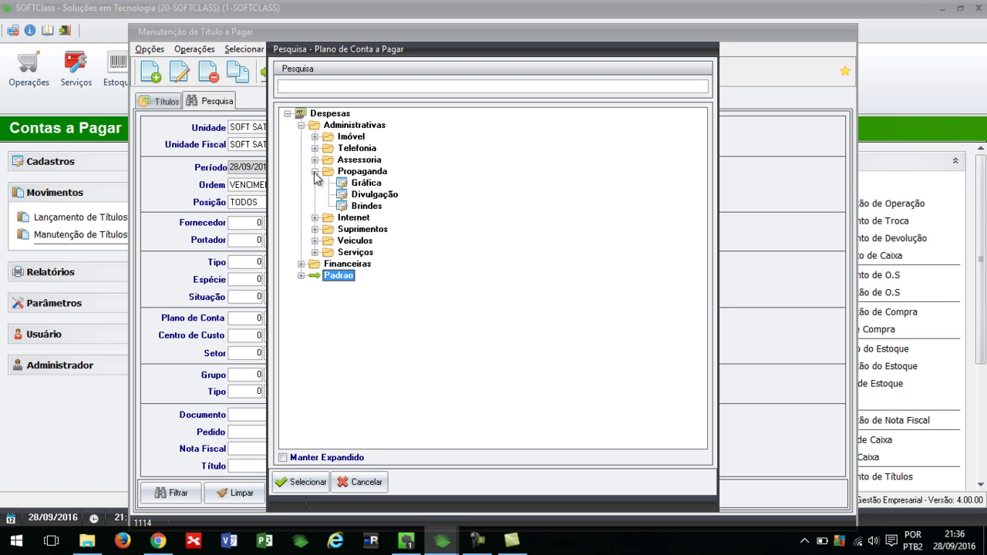
pyautogui.doubleClick(378, 195)
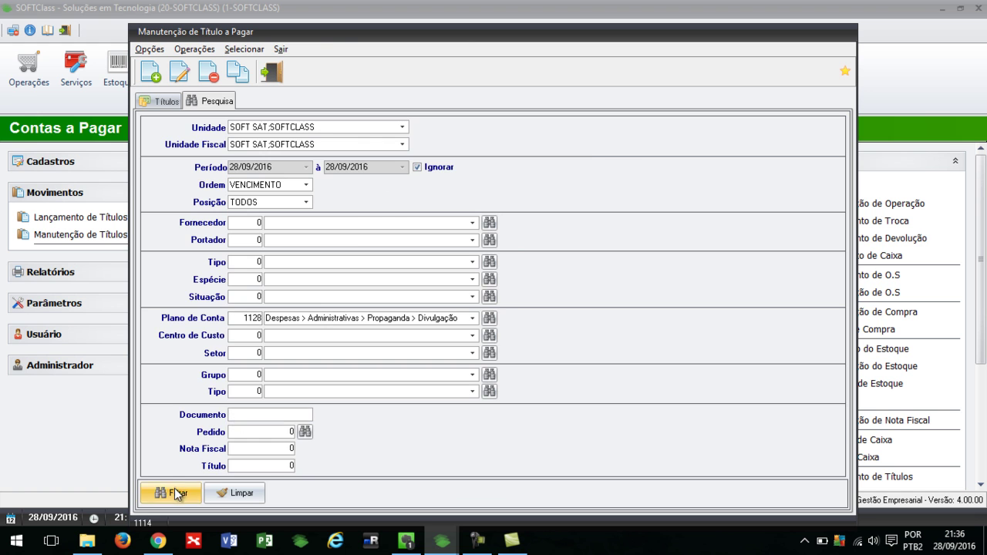
pyautogui.click(177, 493)
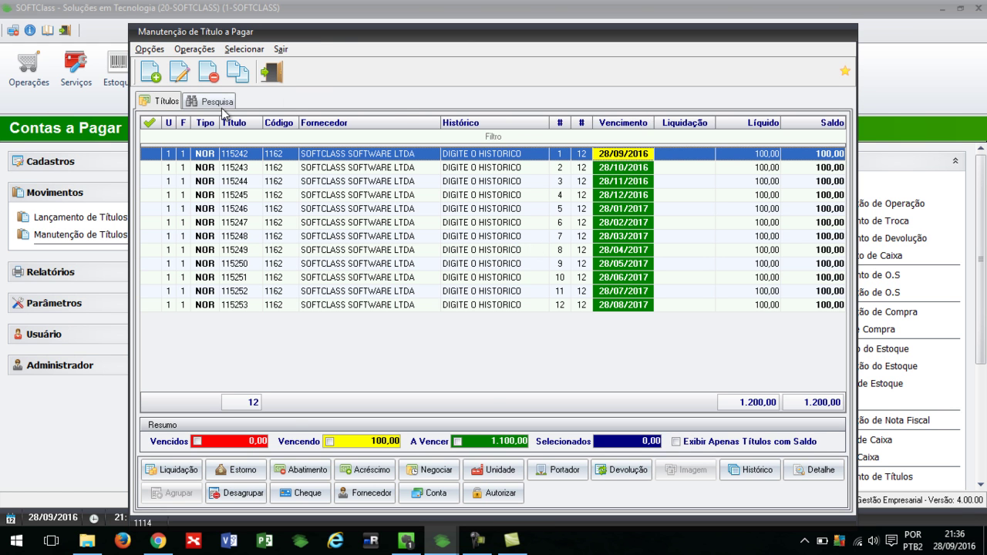
pyautogui.click(220, 104)
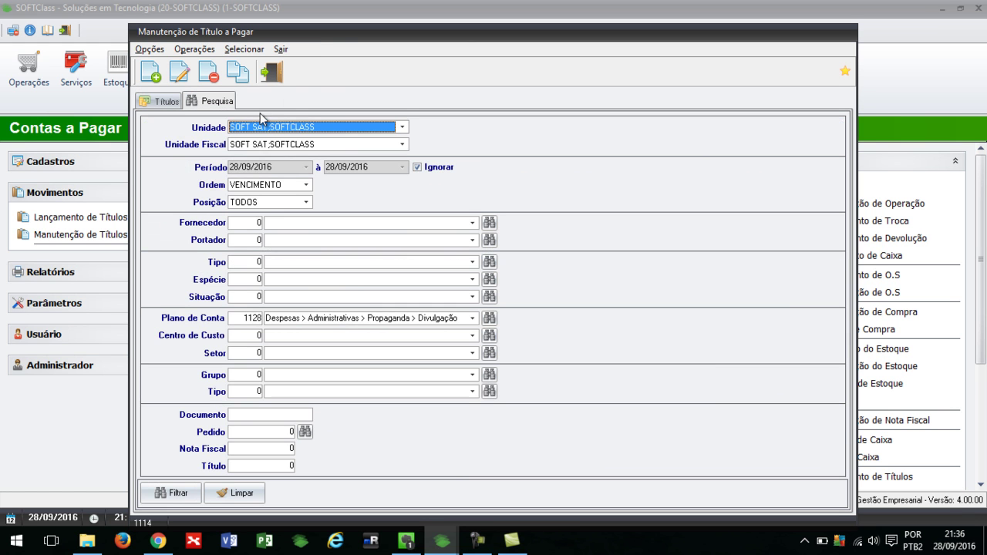
pyautogui.click(174, 105)
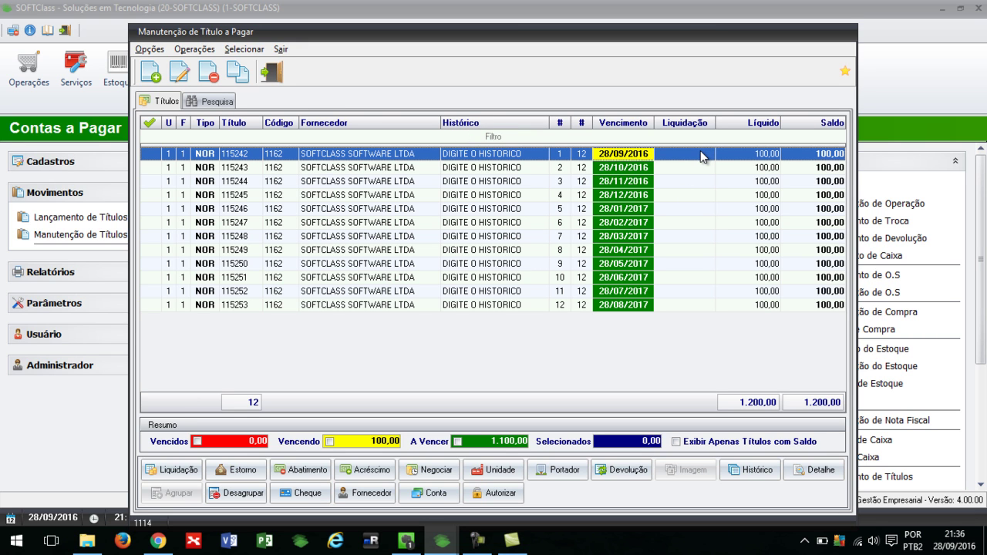
# Settle the first installment, due 28/09/2016, with a Valor Pago of 100,00 through PADRAO - CAIXA.
pyautogui.click(178, 469)
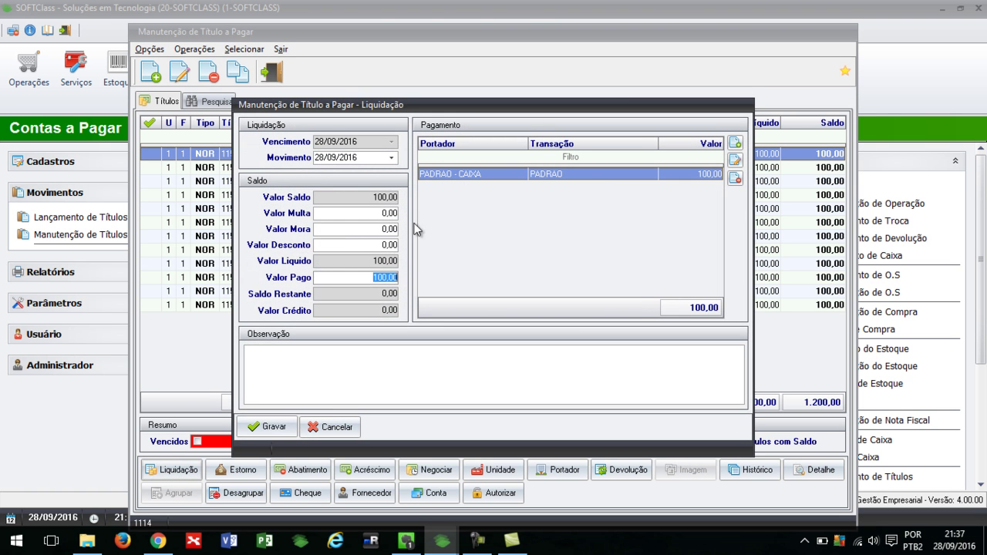
pyautogui.click(600, 179)
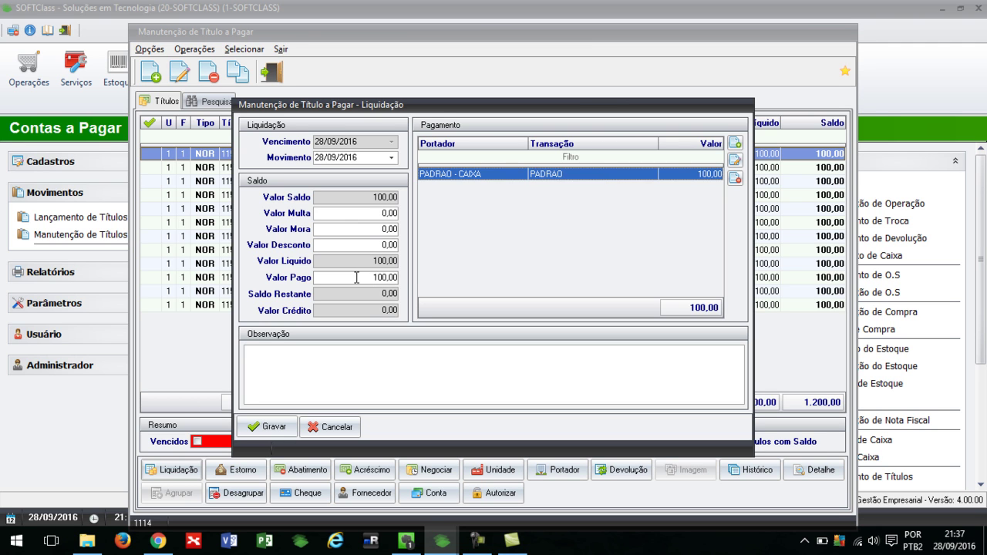
pyautogui.moveTo(369, 277); pyautogui.dragTo(453, 280)
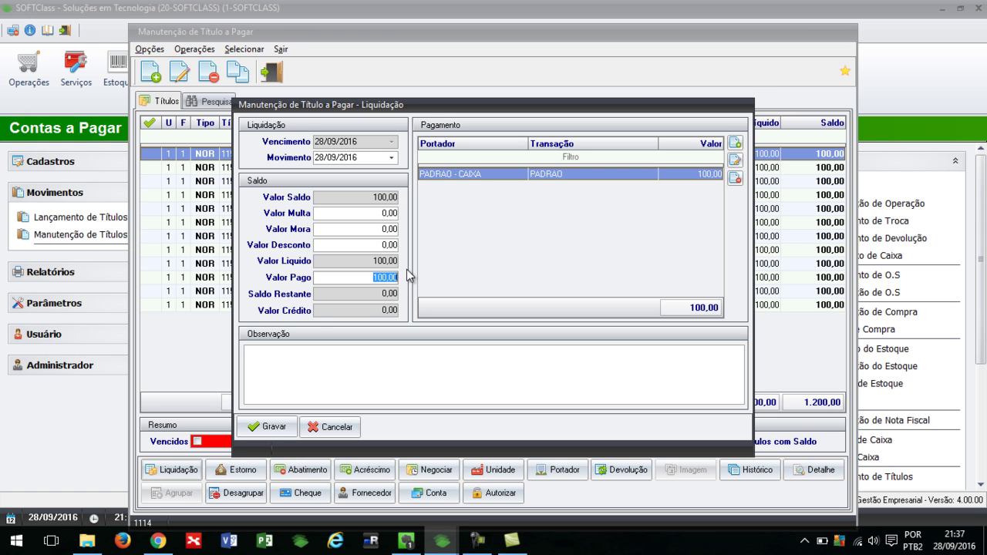
pyautogui.click(266, 427)
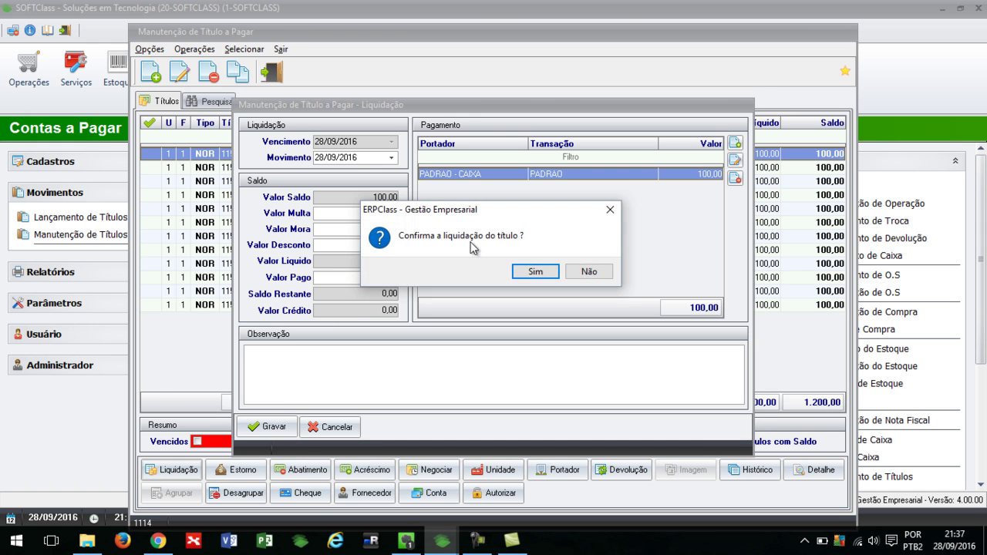
pyautogui.click(531, 271)
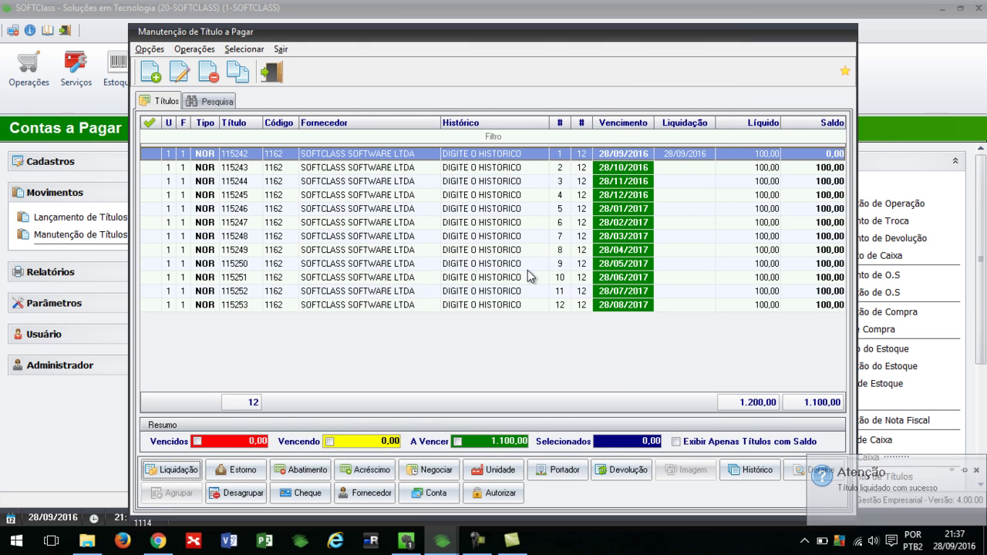
# Filter the titles for the period 19/09/2016 to 28/09/2016, with the Plano de Conta filter cleared.
pyautogui.click(587, 168)
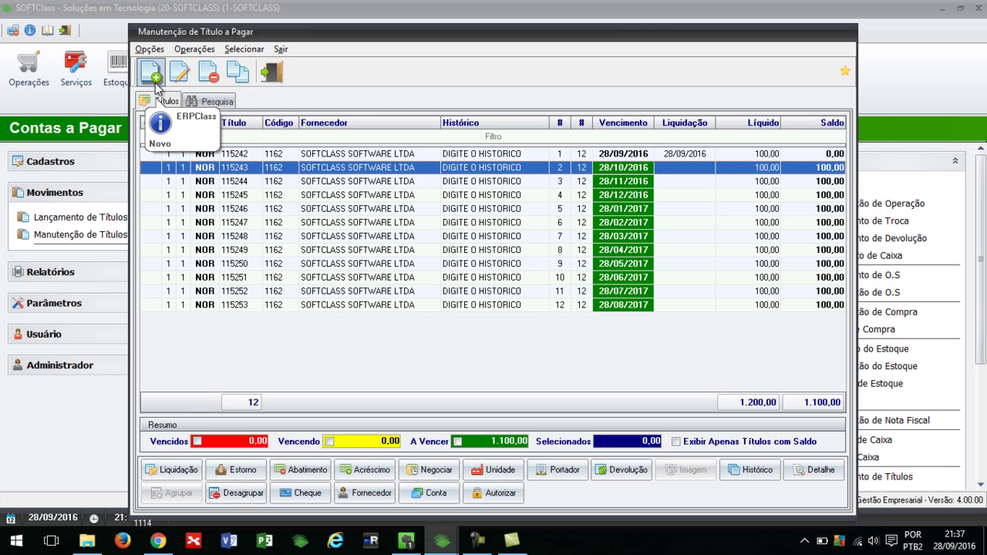
pyautogui.click(218, 102)
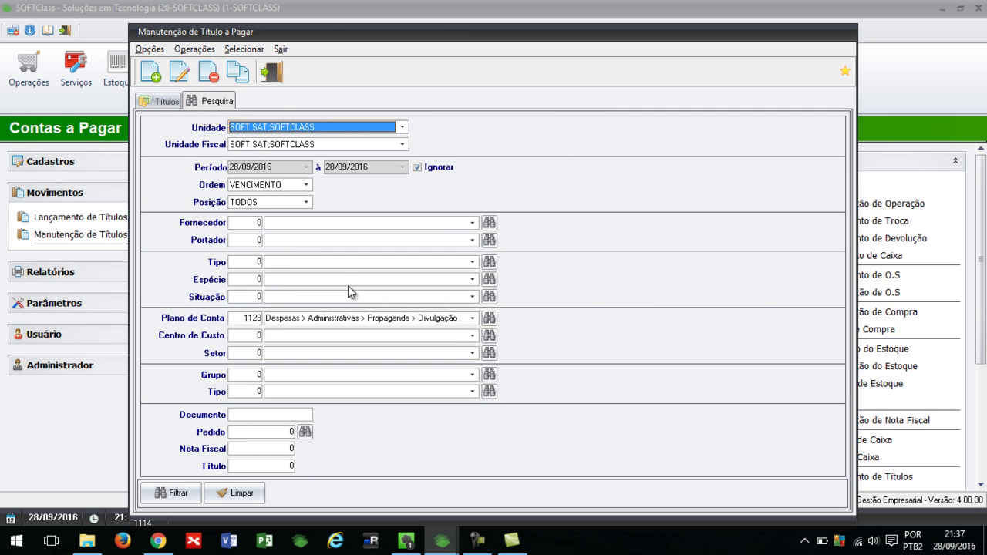
pyautogui.click(436, 172)
pyautogui.click(306, 166)
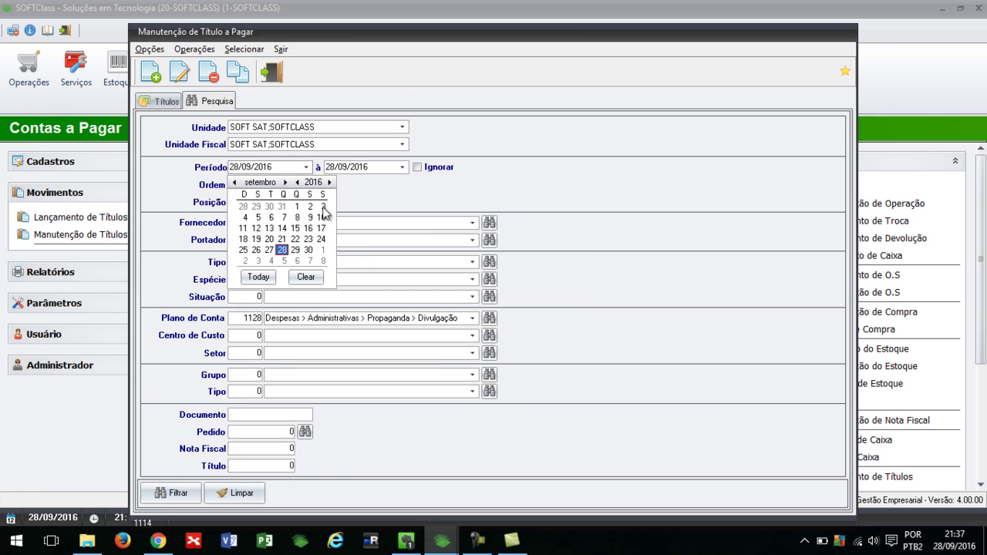
pyautogui.click(256, 239)
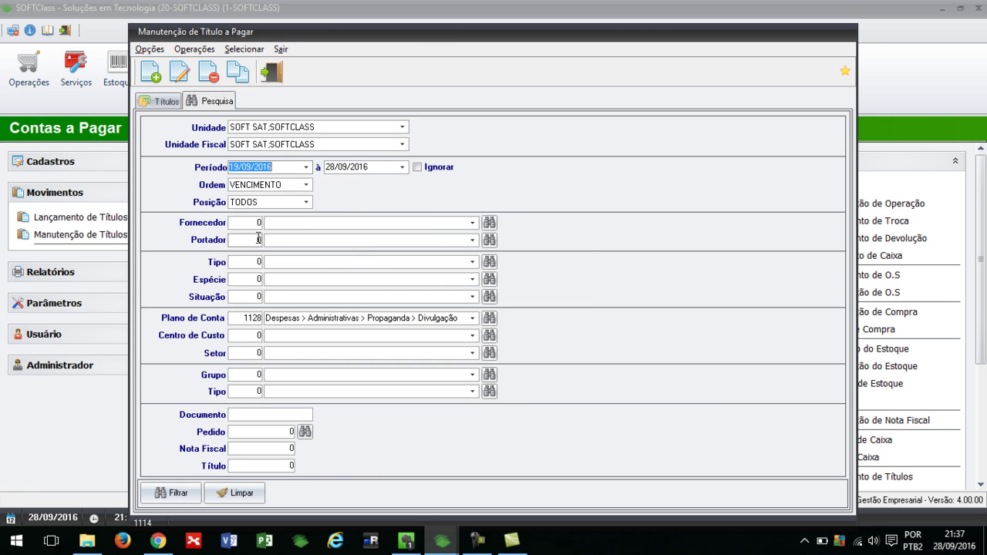
pyautogui.doubleClick(239, 320)
pyautogui.press('BackSpace')
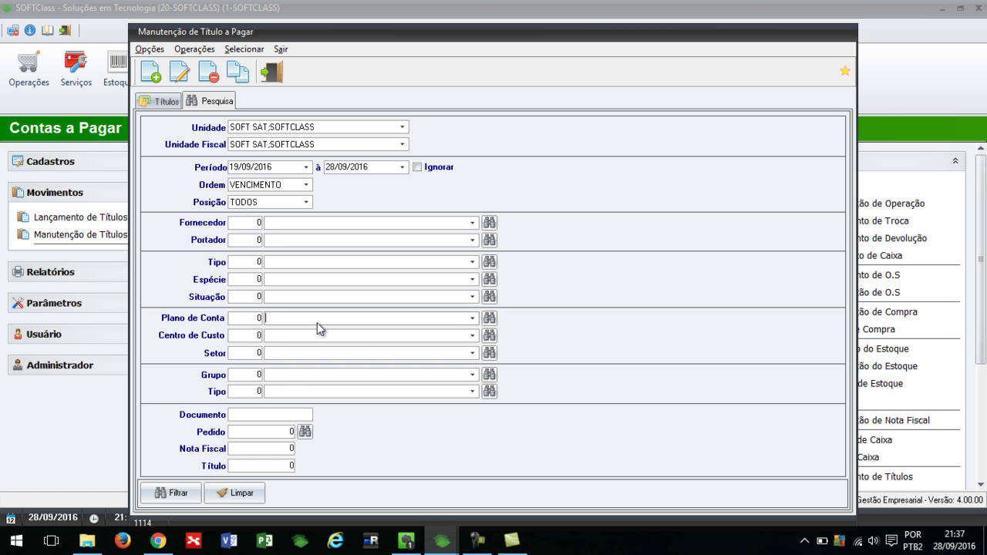
pyautogui.click(178, 493)
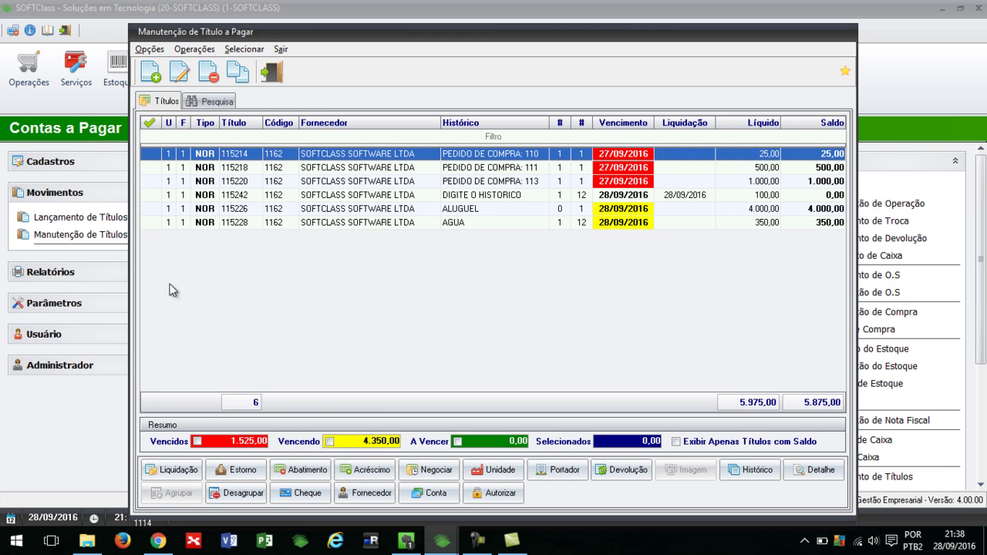
# Close the title maintenance and open the Lançamento de Título report.
pyautogui.click(281, 48)
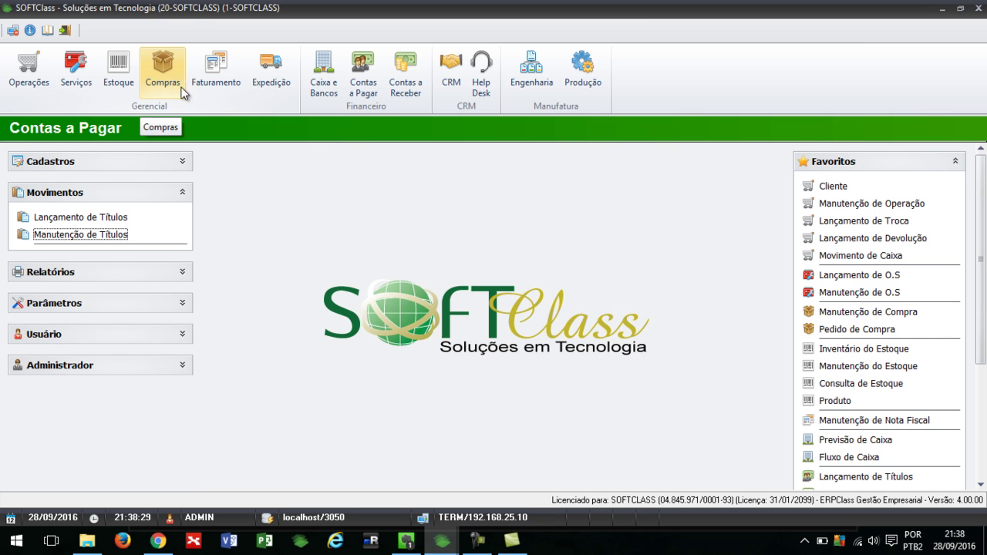
pyautogui.click(104, 270)
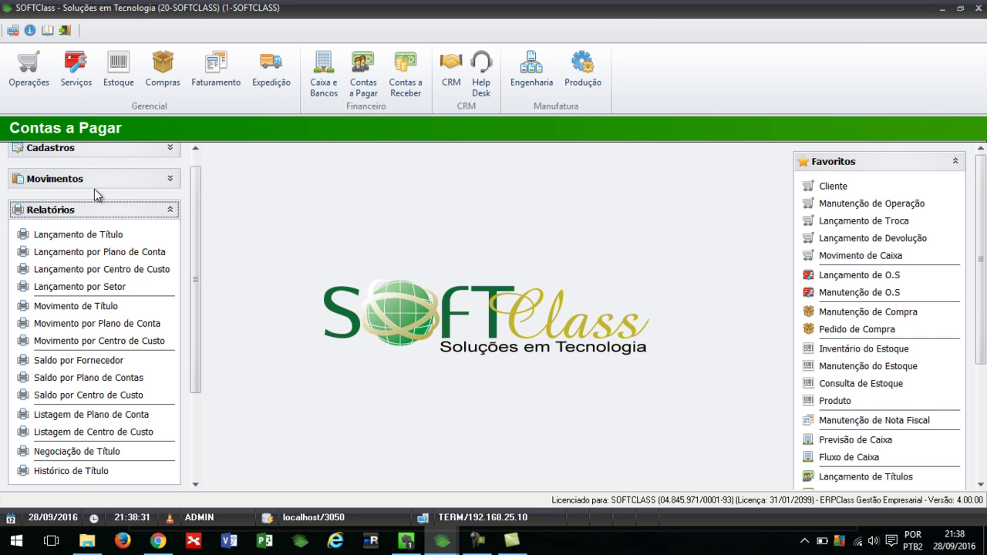
pyautogui.scroll(-1, 75, 293)
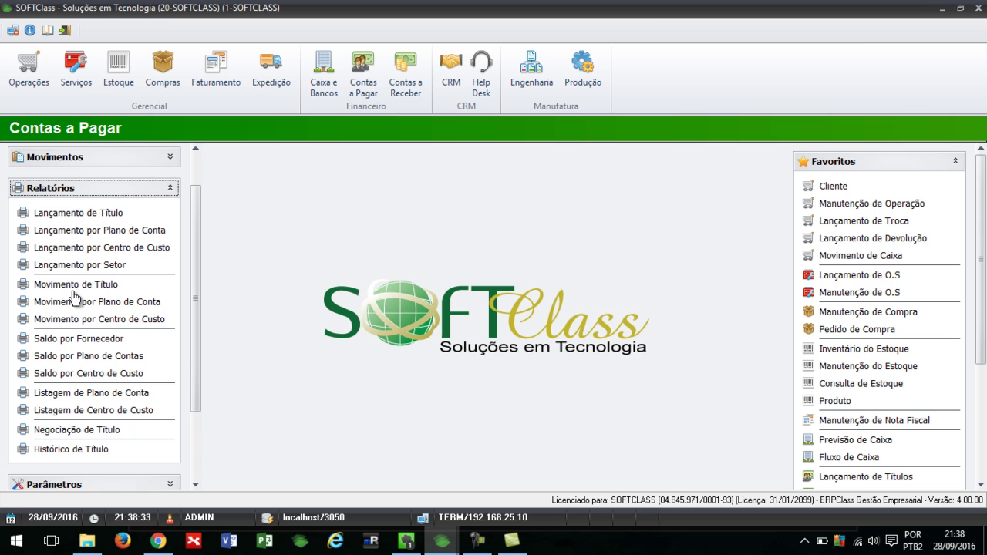
pyautogui.click(80, 219)
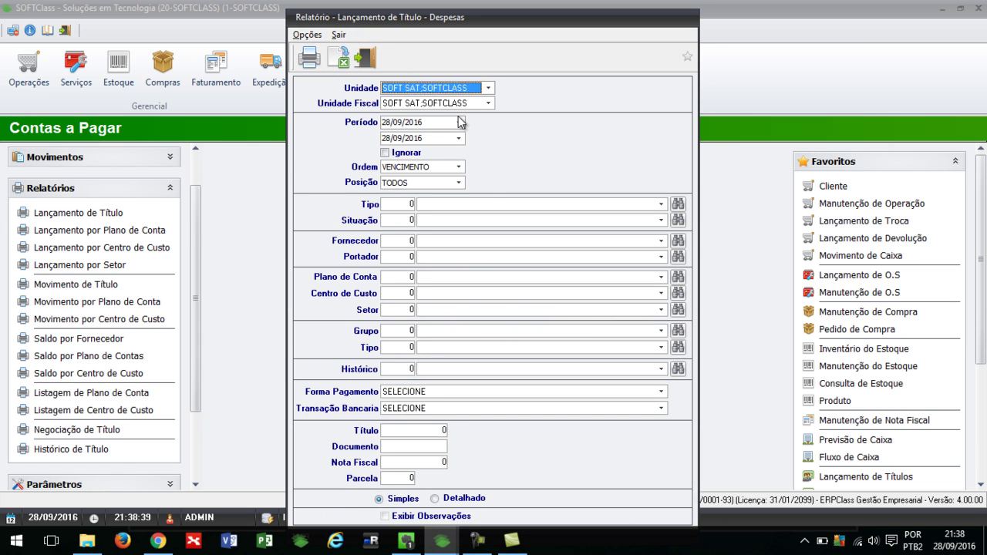
# Generate the Simples report for 01/09/2016 to 28/09/2016, ordered by VENCIMENTO, and review its title lines and totals.
pyautogui.click(460, 121)
pyautogui.click(460, 122)
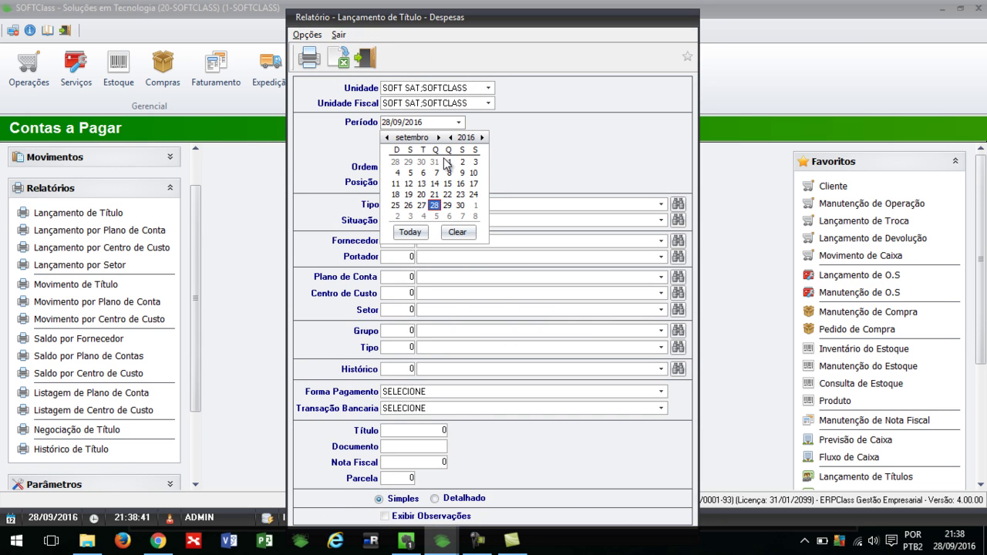
pyautogui.click(450, 162)
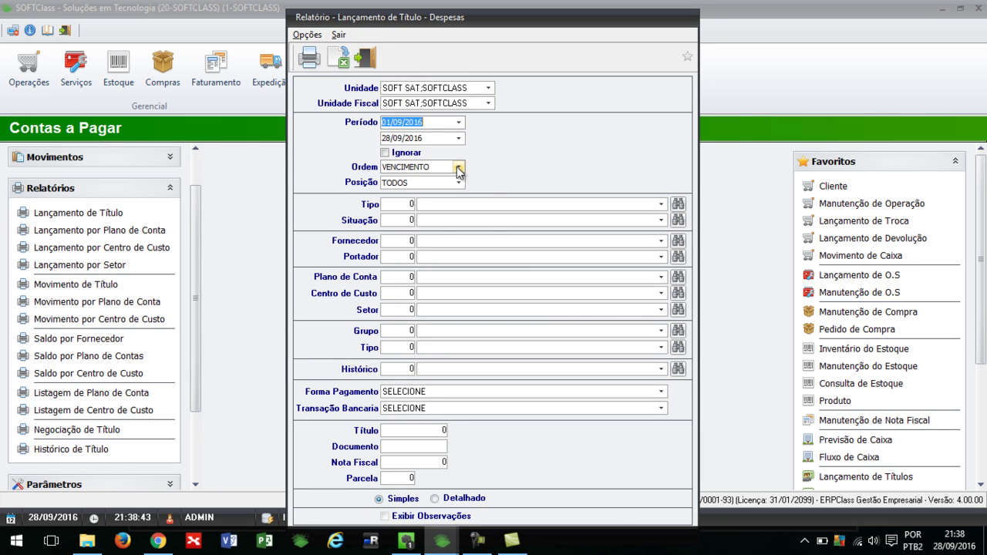
pyautogui.click(458, 169)
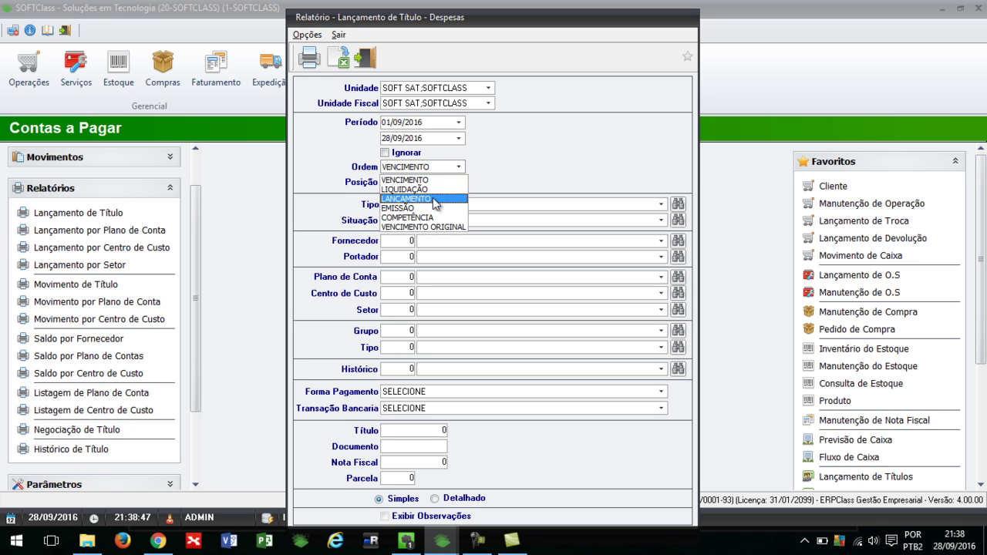
pyautogui.click(432, 180)
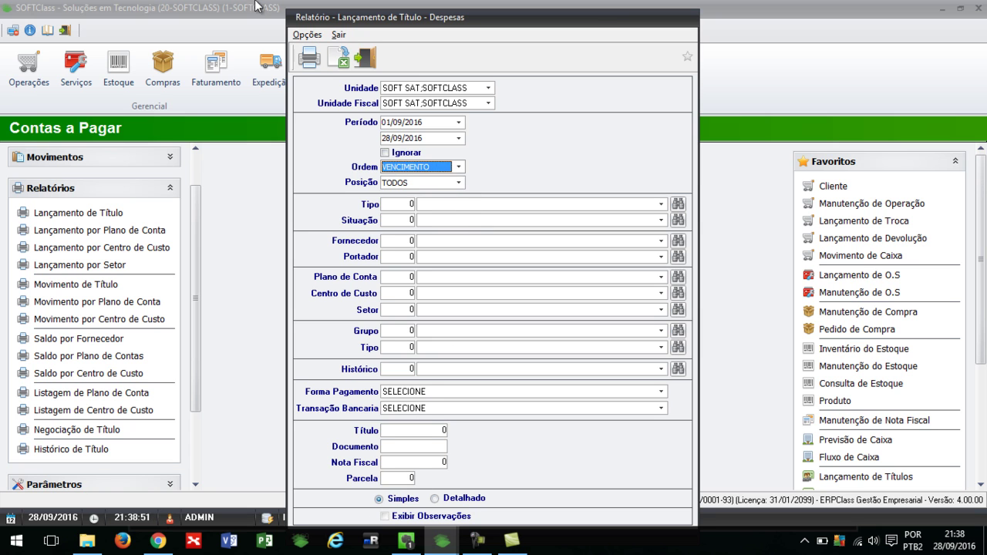
pyautogui.click(308, 57)
pyautogui.scroll(-5, 465, 182)
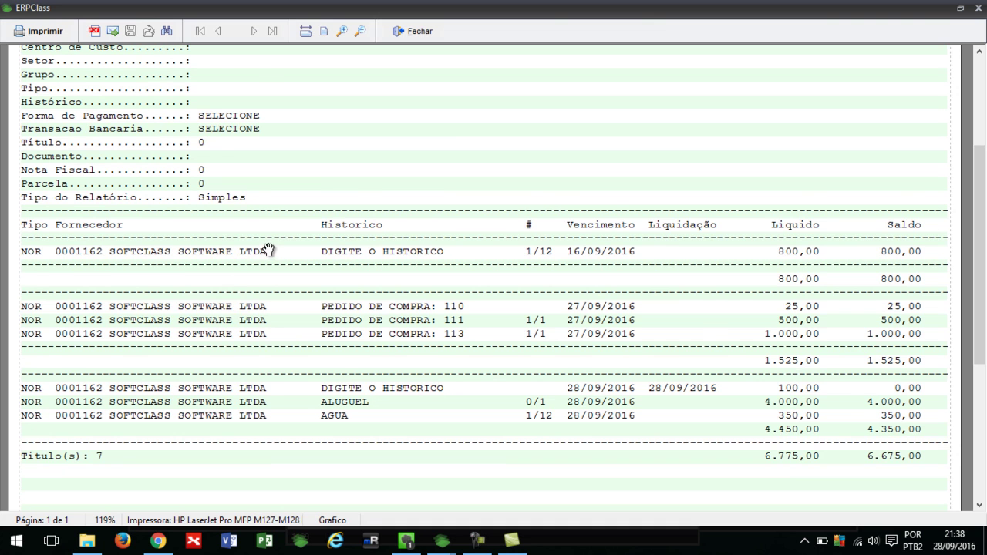
pyautogui.scroll(-1, 270, 248)
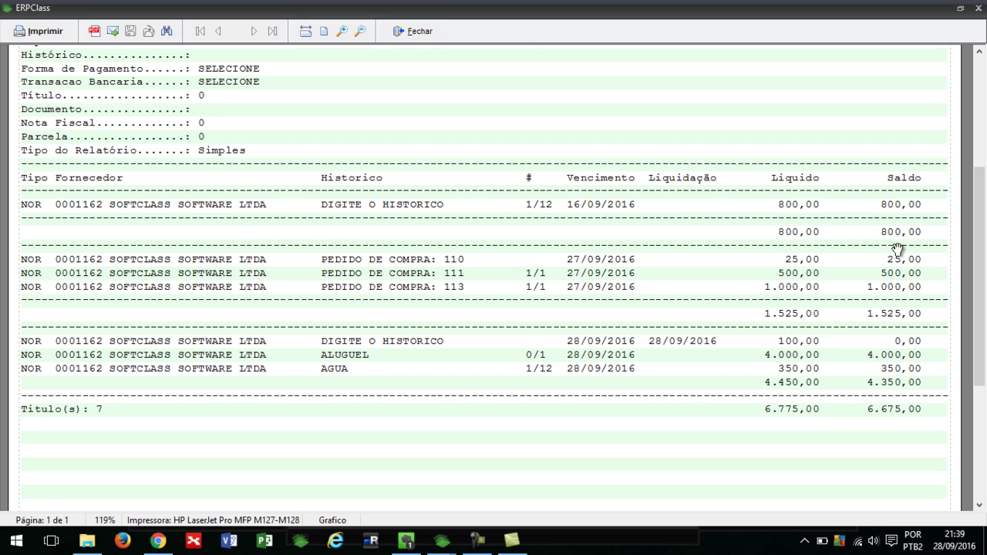
# Close the simple report, generate the Detalhado version for the same period and review each title's account, cost center and portador.
pyautogui.click(411, 31)
pyautogui.click(453, 498)
pyautogui.click(309, 56)
pyautogui.scroll(-4, 463, 236)
pyautogui.scroll(-1, 193, 262)
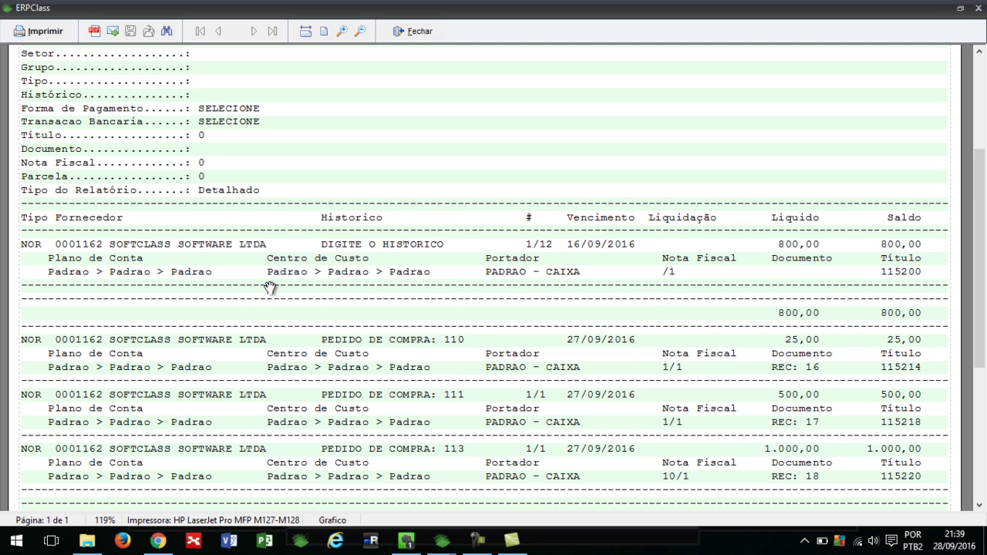
pyautogui.scroll(-6, 269, 287)
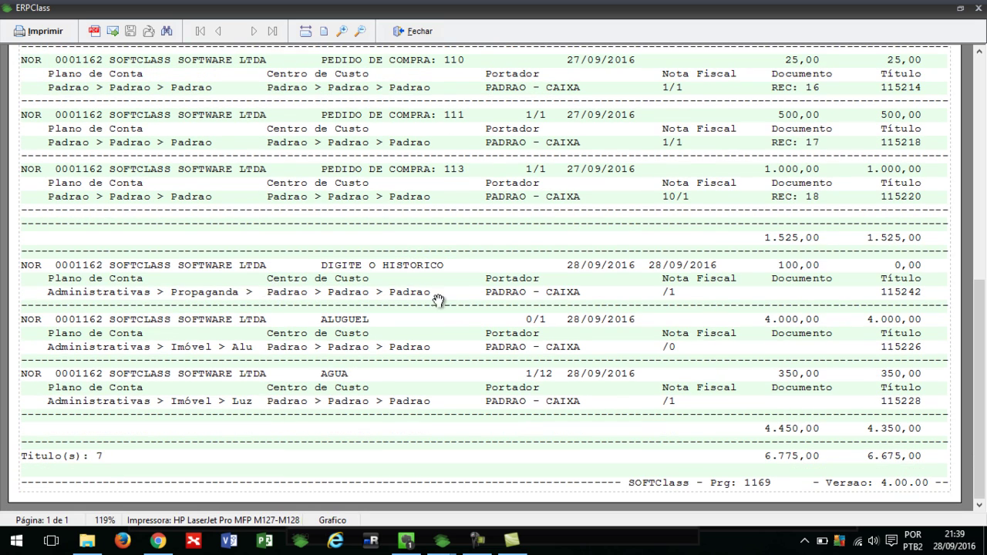
# Close the detailed title report and its filter window, and open the Lançamento por Plano de Conta report.
pyautogui.click(409, 33)
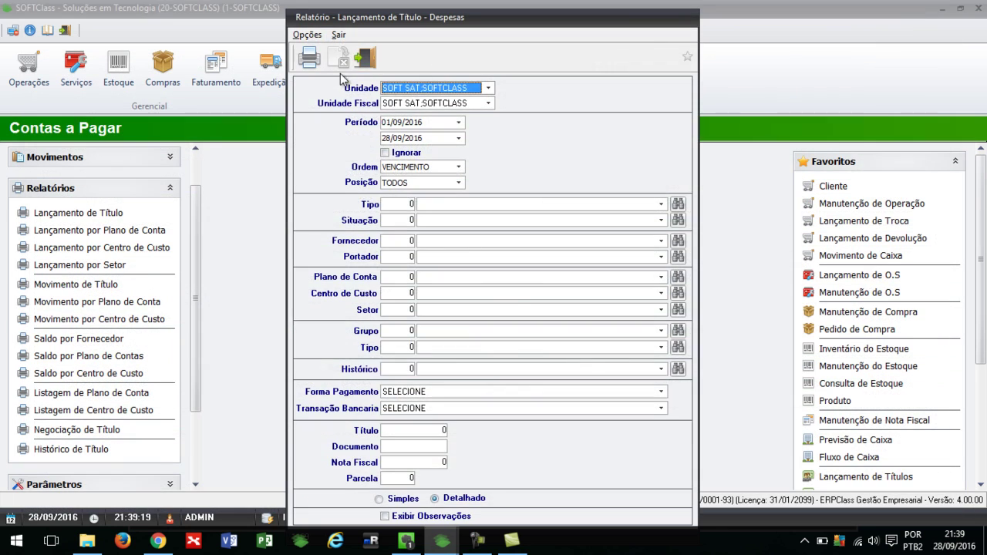
pyautogui.click(364, 58)
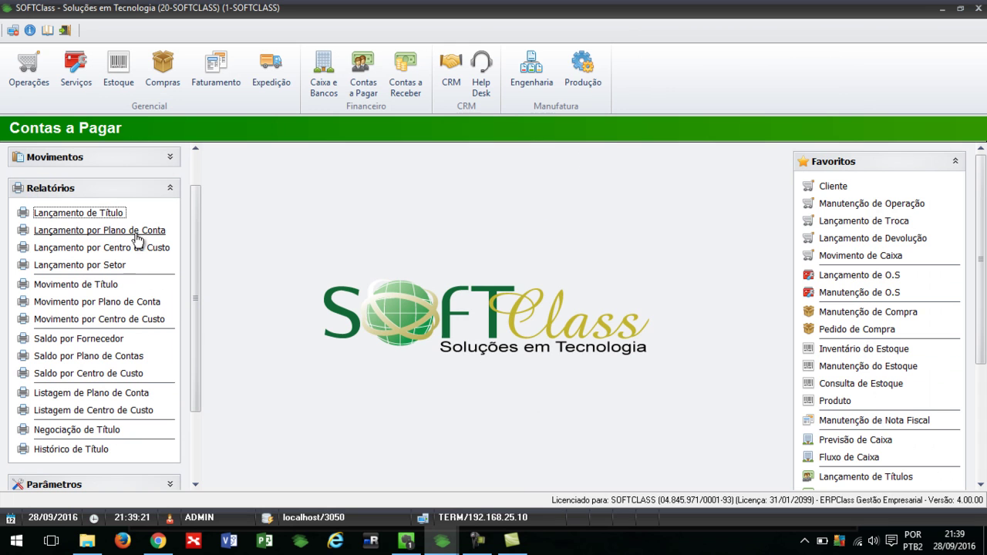
pyautogui.click(128, 230)
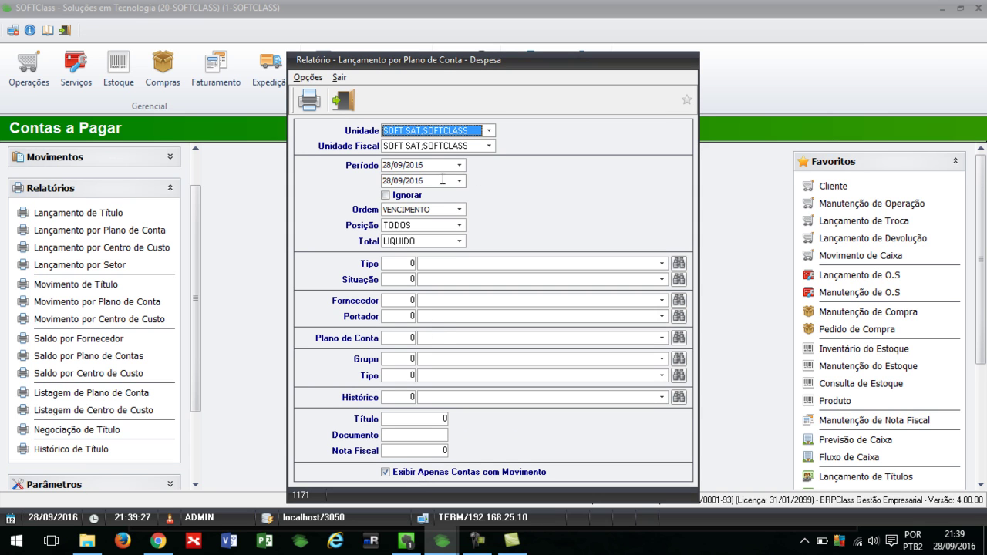
# Generate the Lançamento por Plano de Conta report with the period ignored and Exibir Apenas Contas com Movimento turned off.
pyautogui.click(416, 196)
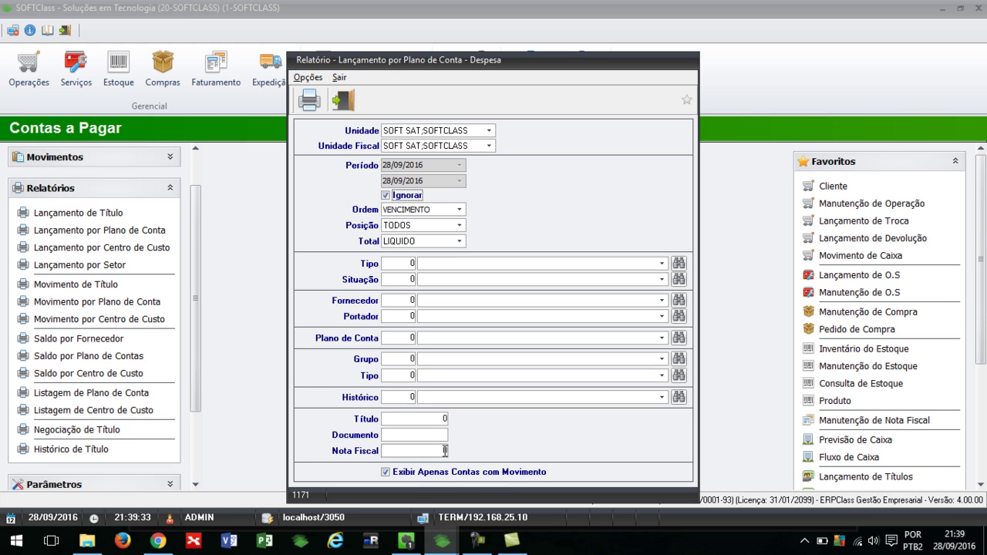
pyautogui.click(412, 473)
pyautogui.click(309, 100)
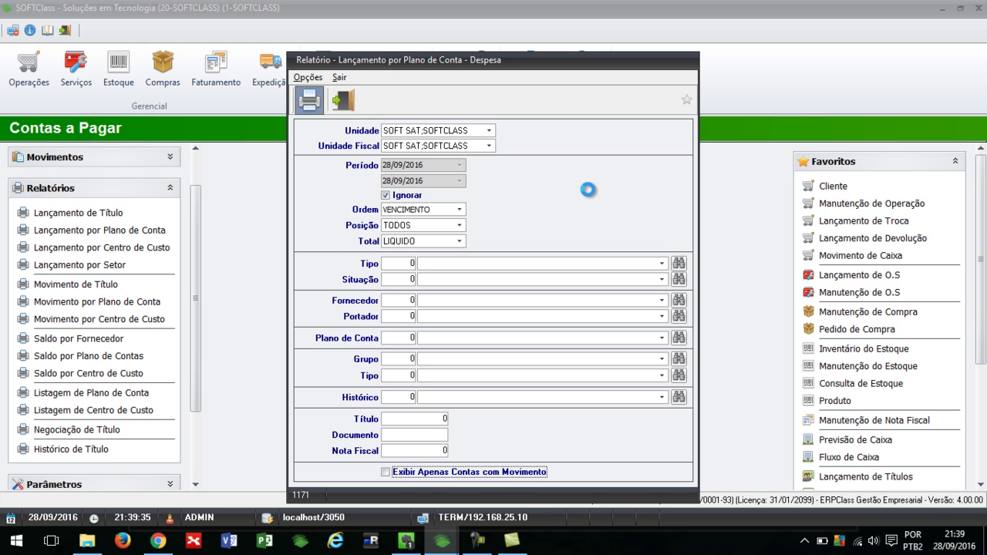
# Review the expense values and percentages by account, including Padrao, Administrativas and Imóvel, and close the report and its filter window.
pyautogui.scroll(-5, 588, 329)
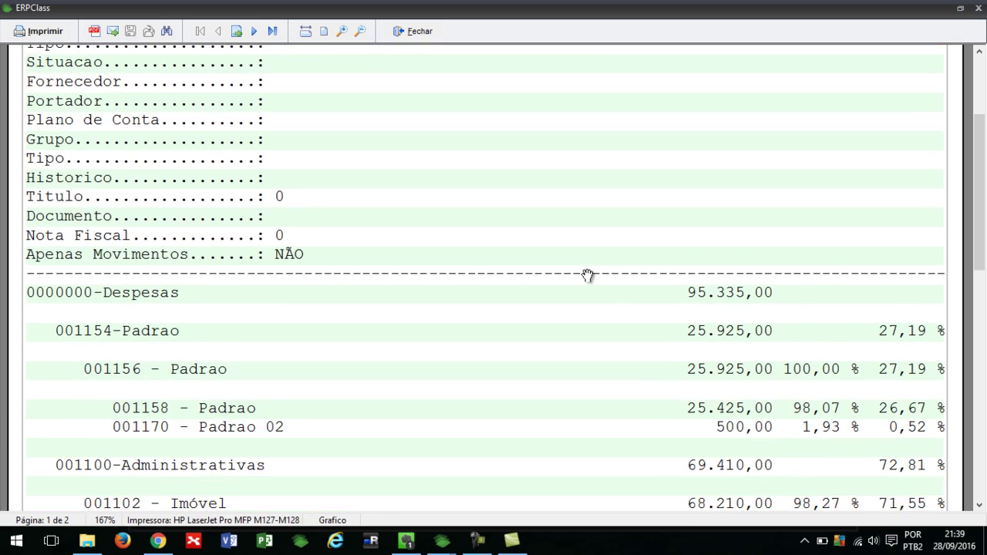
pyautogui.scroll(-1, 590, 199)
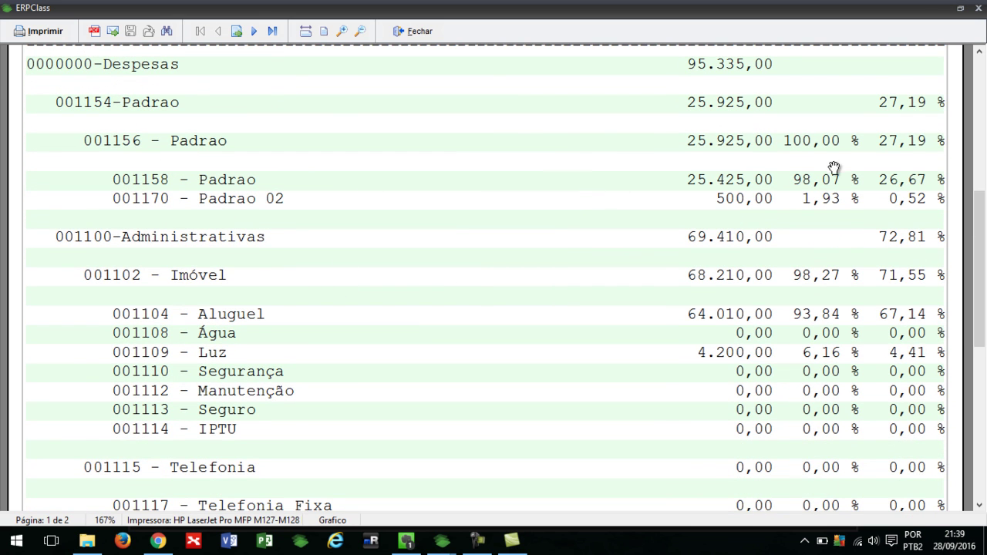
pyautogui.scroll(-1, 330, 302)
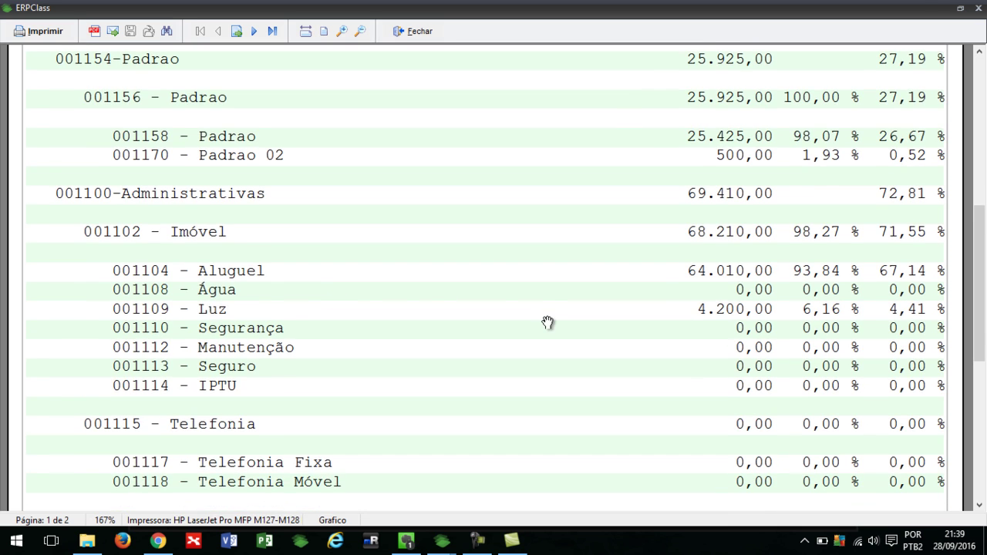
pyautogui.scroll(-1, 540, 308)
pyautogui.scroll(-2, 534, 299)
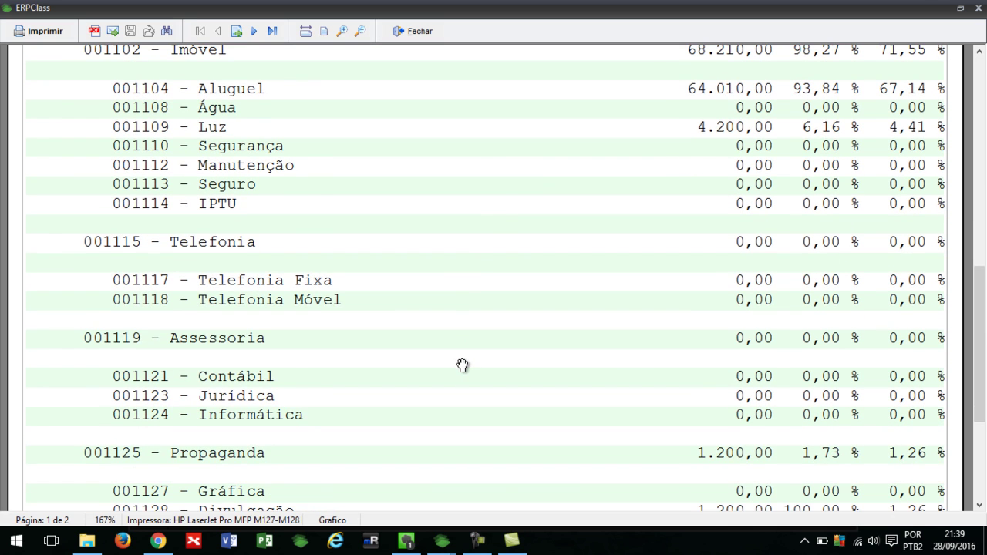
pyautogui.scroll(-2, 463, 339)
pyautogui.scroll(3, 456, 401)
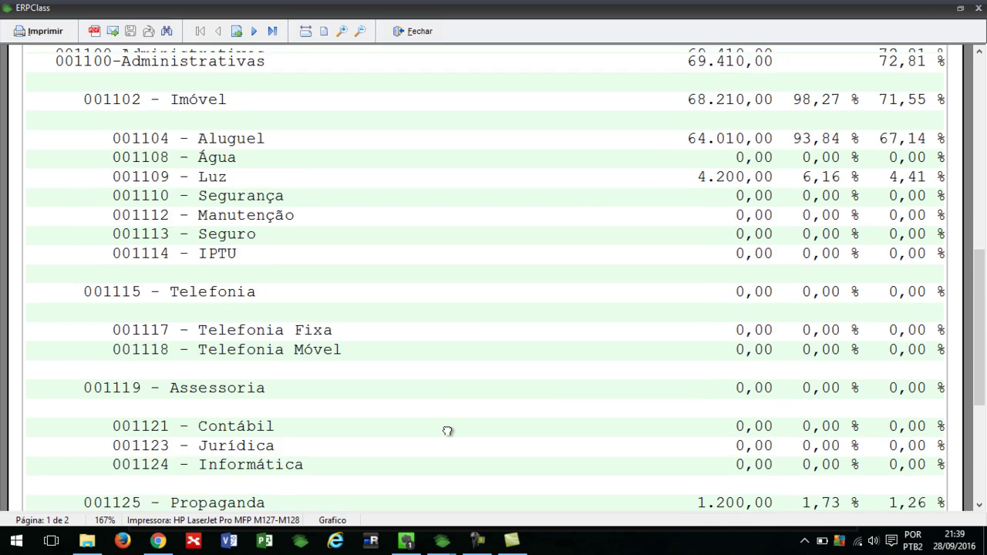
pyautogui.scroll(2, 537, 163)
pyautogui.scroll(3, 740, 201)
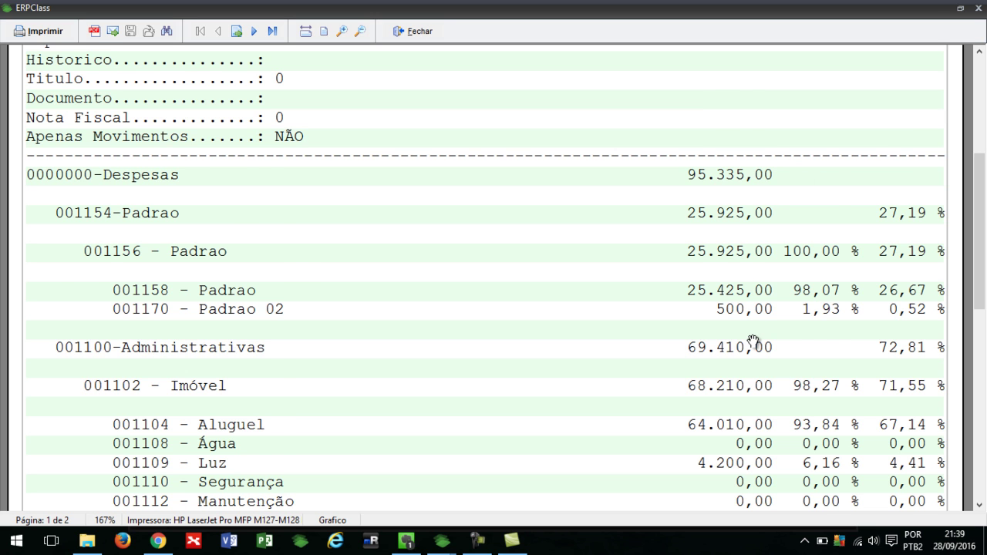
pyautogui.scroll(-1, 753, 340)
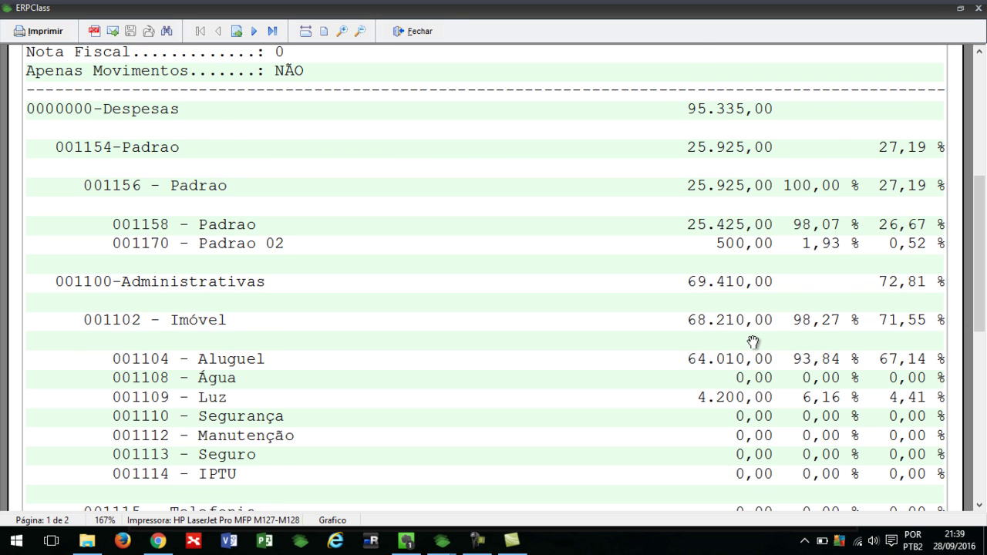
pyautogui.scroll(-2, 752, 340)
pyautogui.click(398, 30)
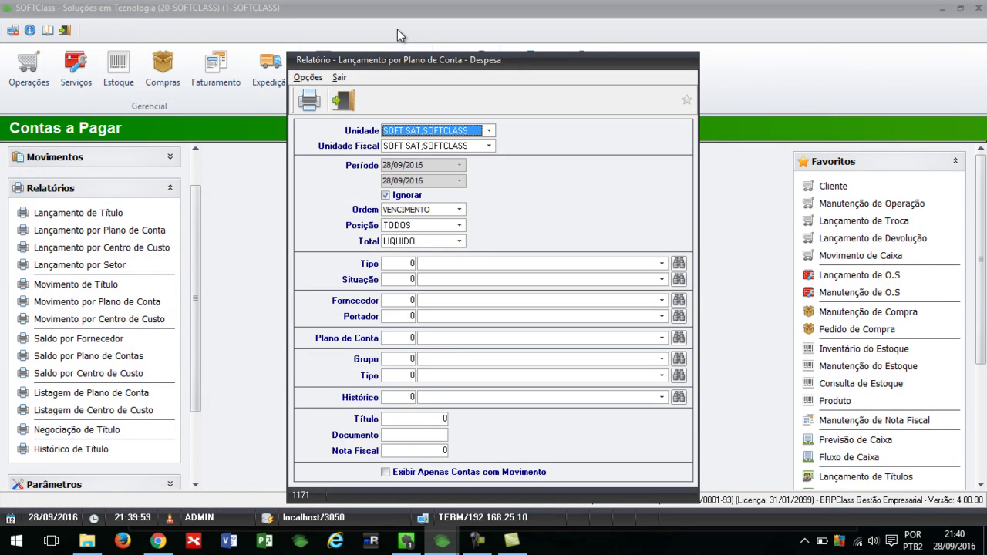
pyautogui.click(340, 105)
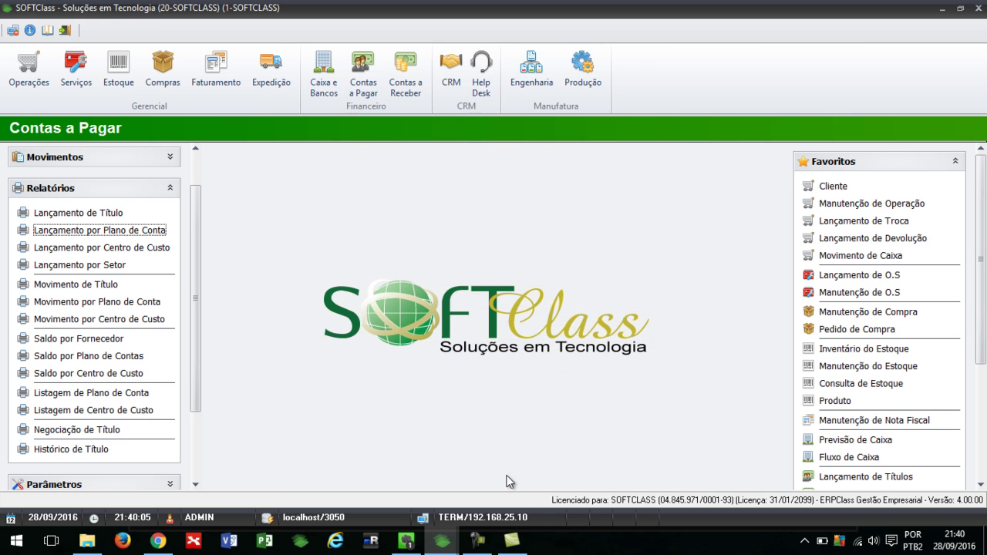
pyautogui.click(515, 544)
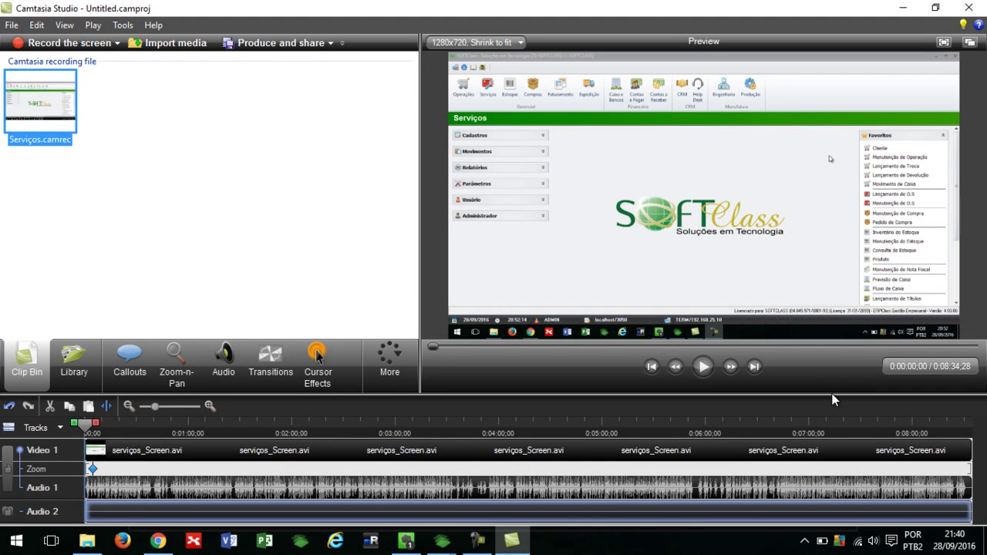
pyautogui.click(478, 539)
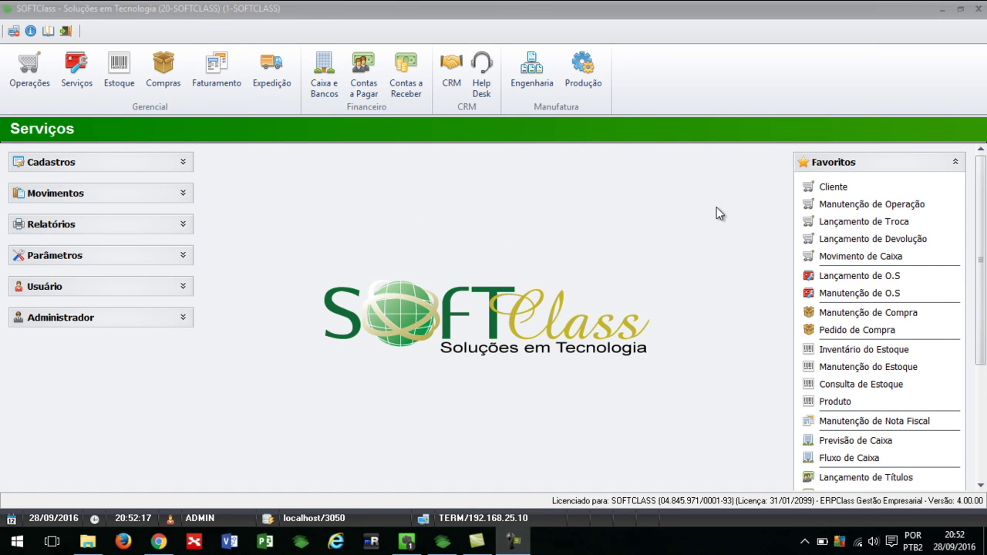
# Go to the Serviços module, show its Movimentos and open Manutenção de O.S.
pyautogui.click(76, 74)
pyautogui.click(73, 193)
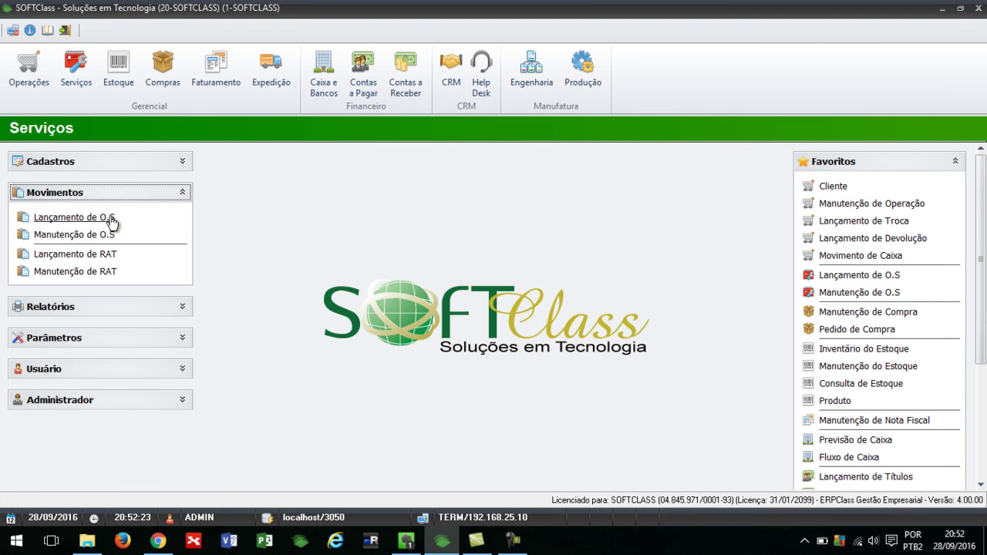
pyautogui.click(853, 292)
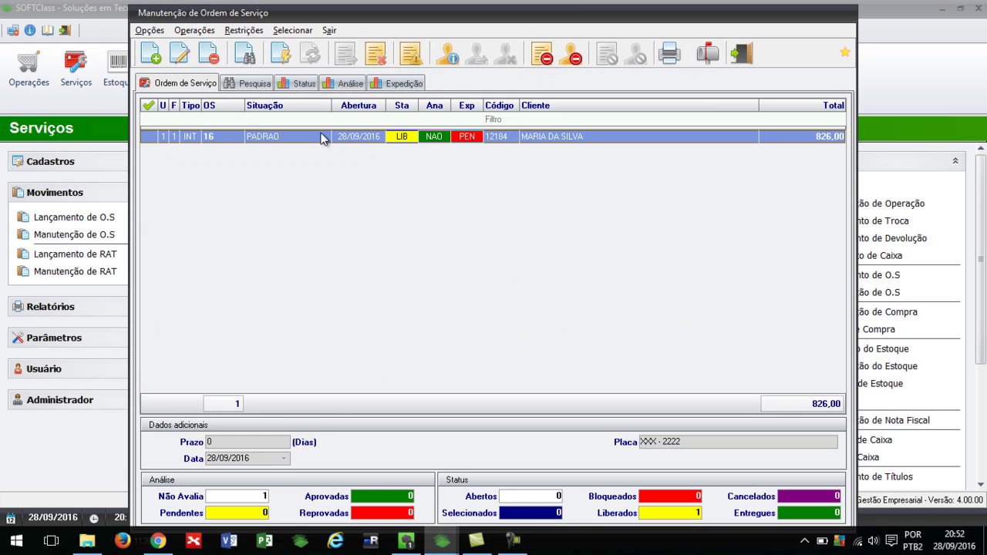
# Examine the listed service order and the Ordem and Situação options of the search filters, and return to the order list.
pyautogui.click(322, 136)
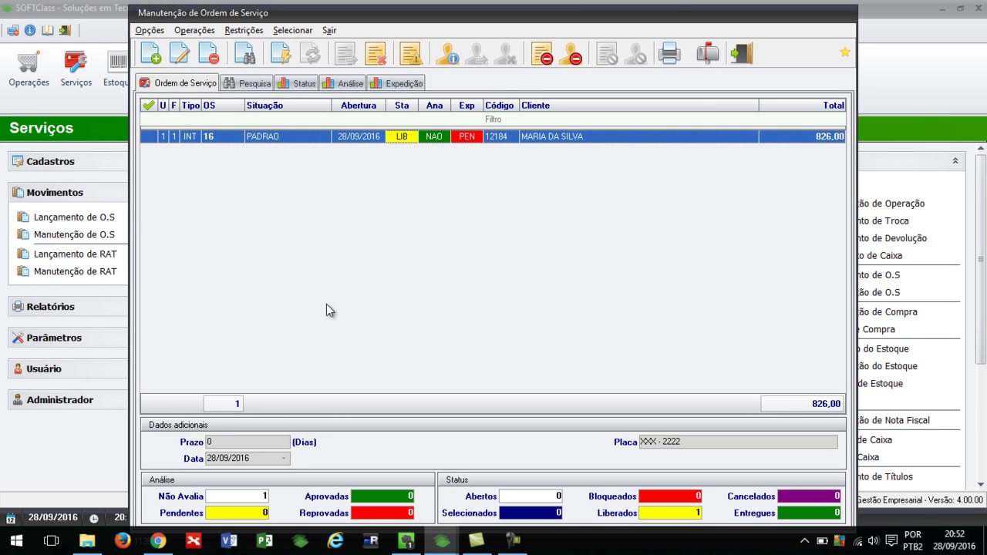
pyautogui.click(258, 85)
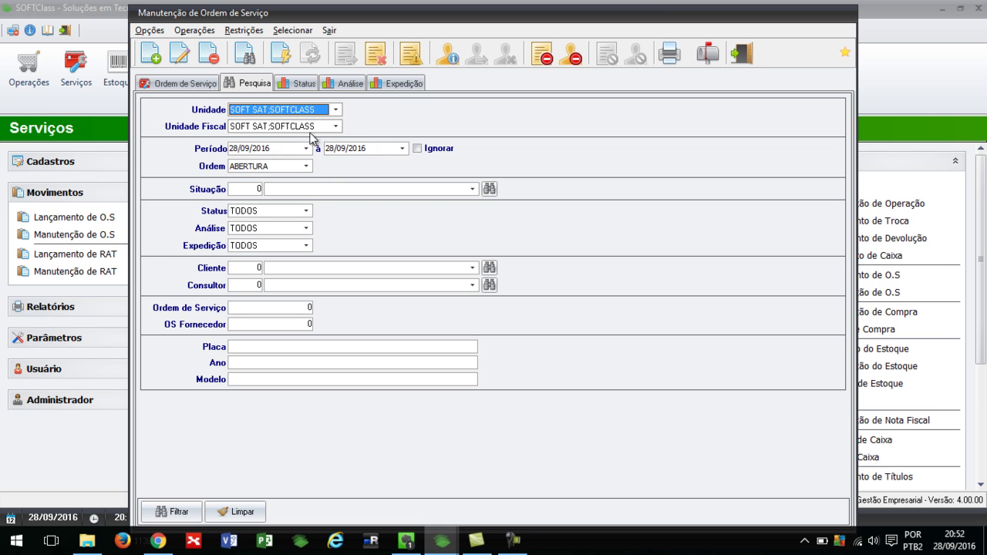
pyautogui.click(306, 167)
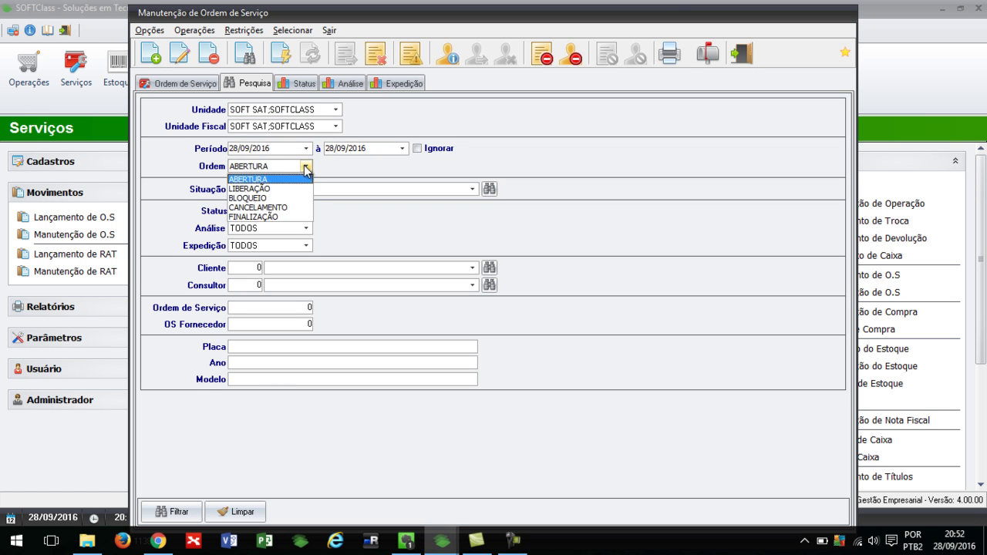
pyautogui.click(306, 167)
pyautogui.click(306, 167)
pyautogui.click(306, 166)
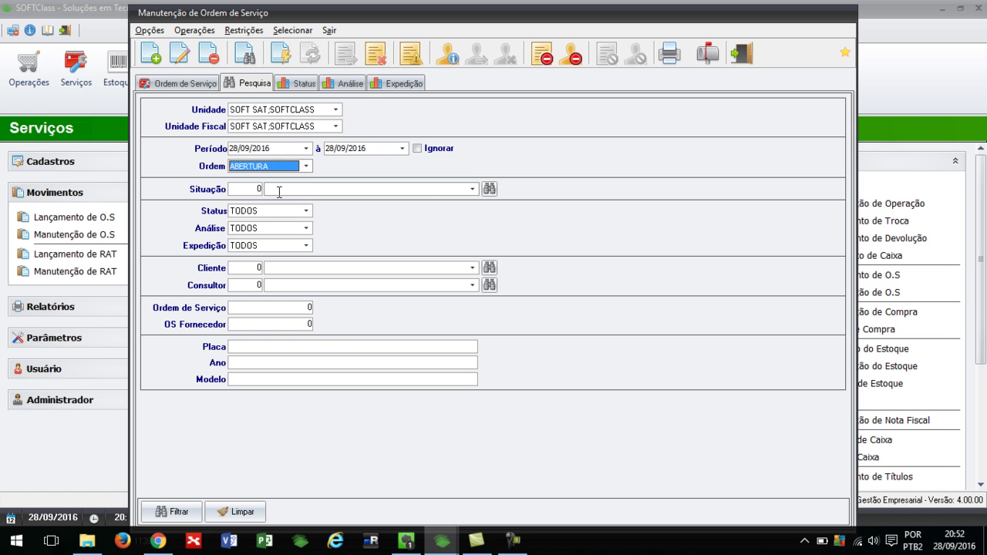
pyautogui.click(471, 189)
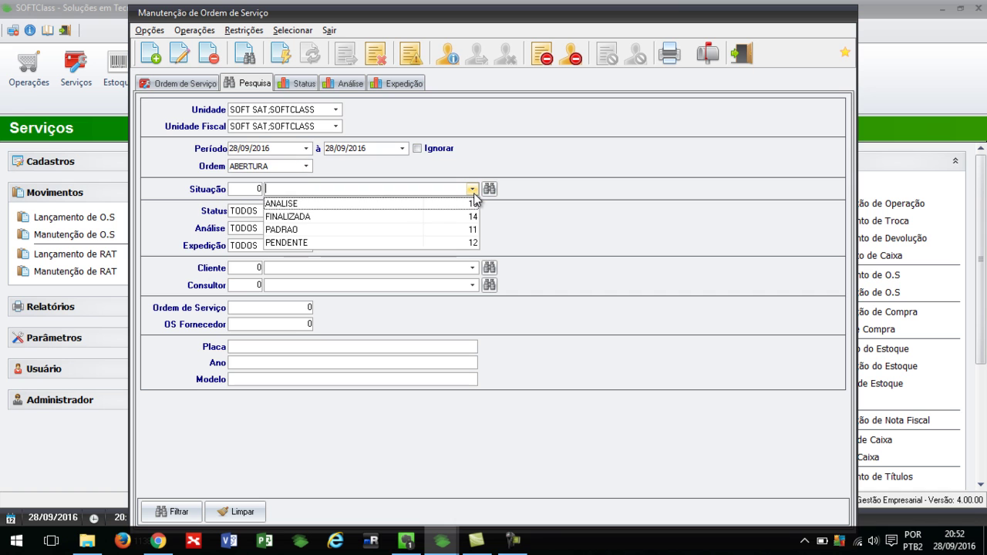
pyautogui.click(472, 188)
pyautogui.click(178, 83)
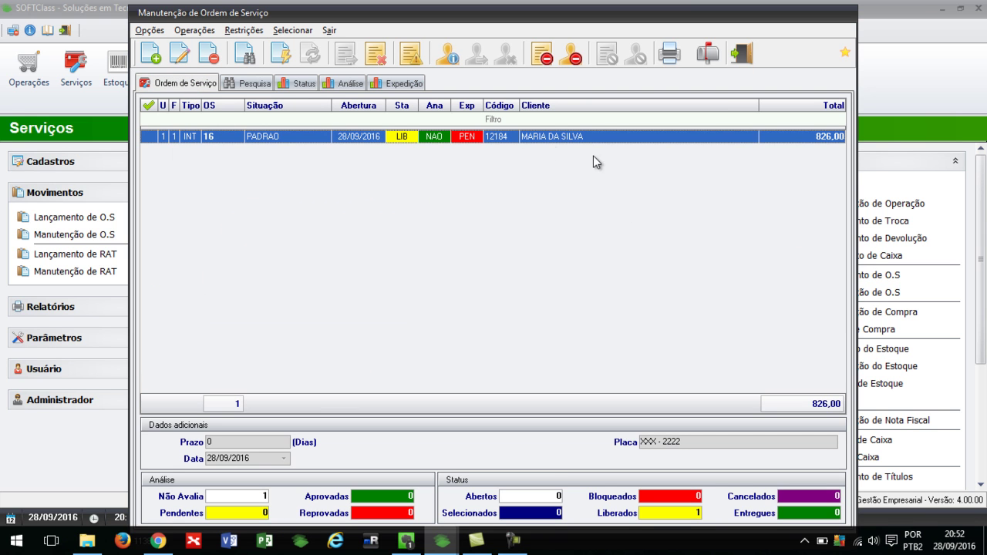
# Start a new service order and choose the third listed customer as its Cliente.
pyautogui.click(152, 56)
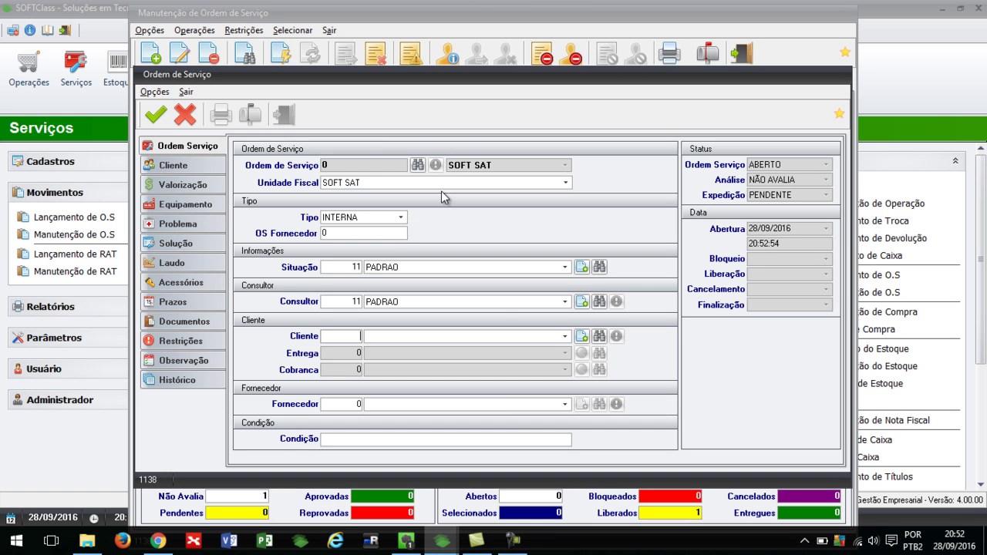
pyautogui.click(565, 337)
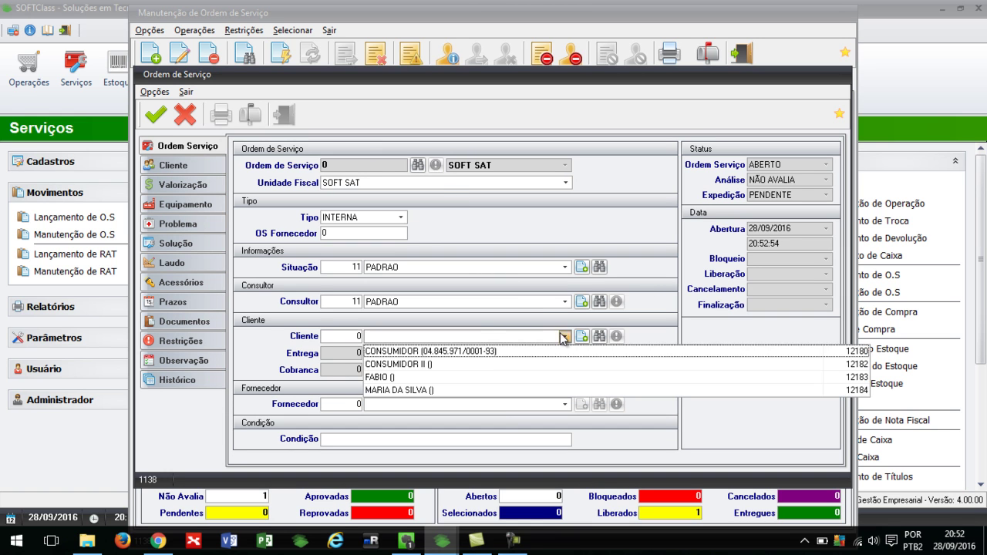
pyautogui.click(410, 377)
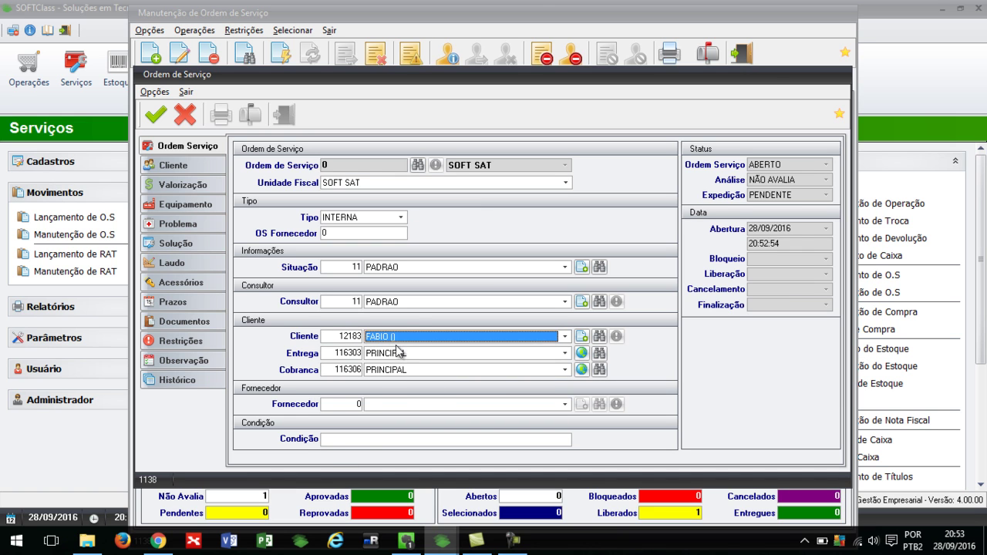
# Assign the consultant with code 12 to the service order and set its Situação to PENDENTE.
pyautogui.click(563, 302)
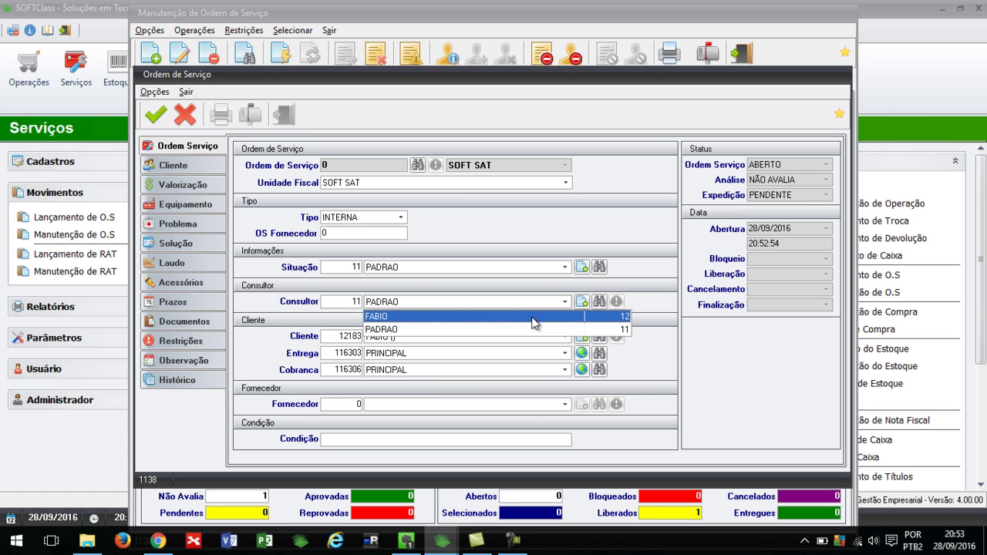
pyautogui.click(535, 317)
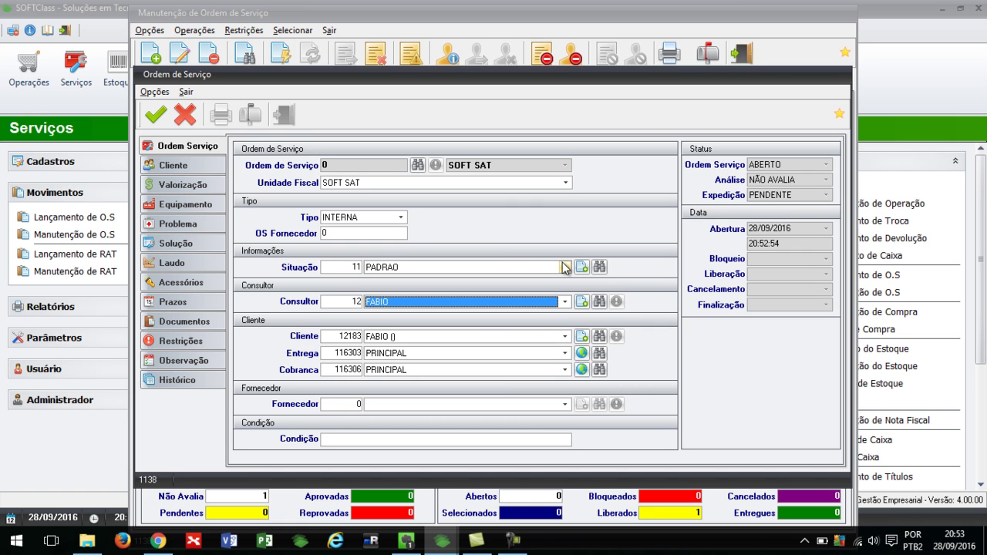
pyautogui.click(565, 267)
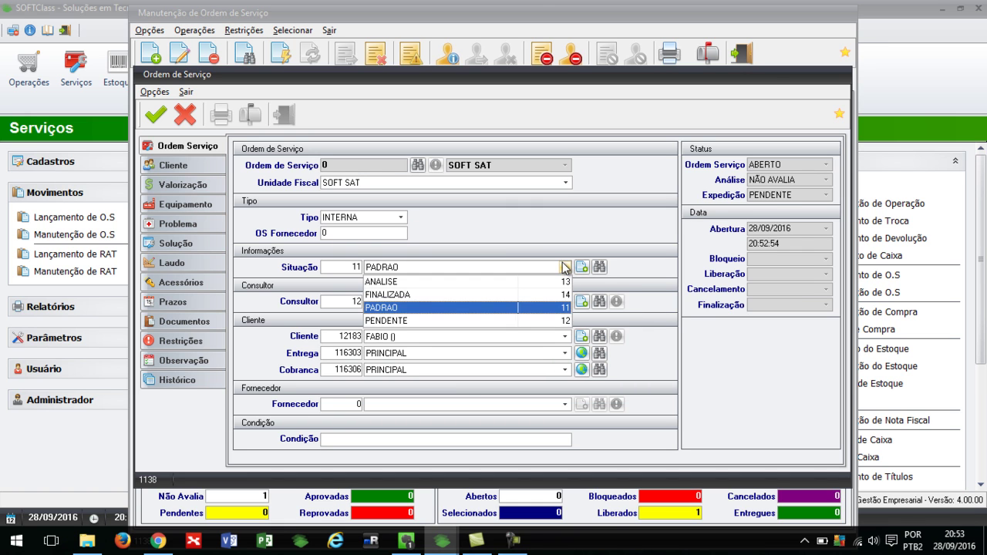
pyautogui.click(391, 321)
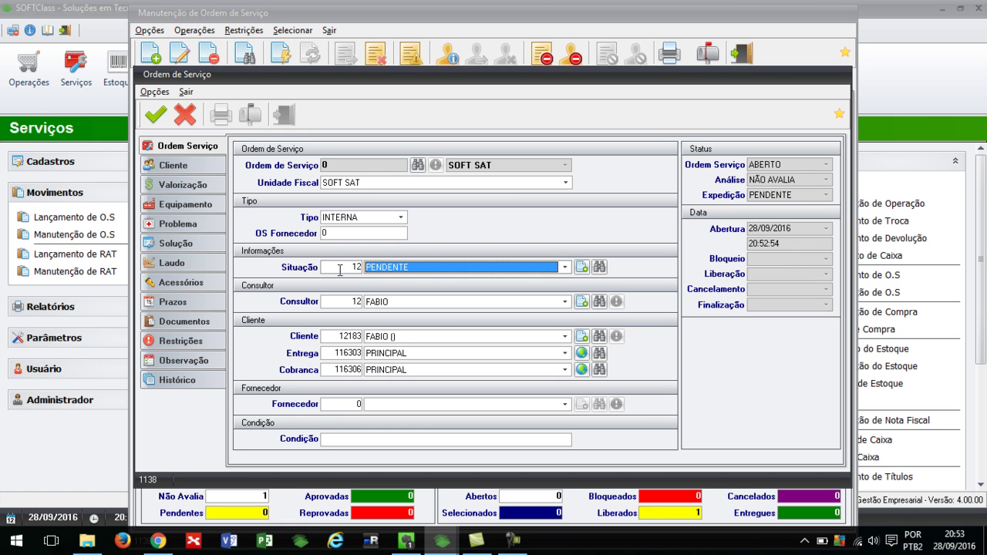
# Look over the registered service order situations, the order's customer data and its Valorização section of products and services.
pyautogui.click(583, 267)
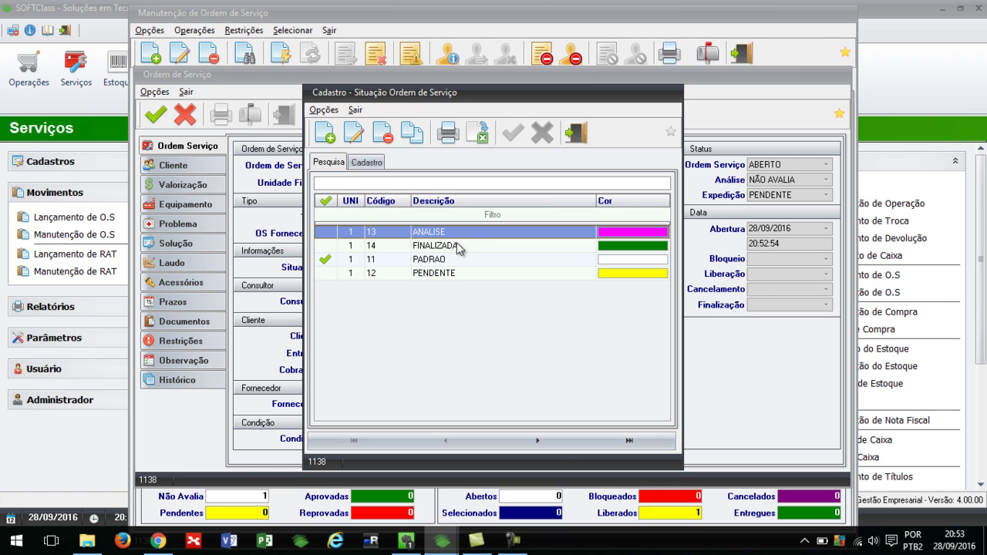
pyautogui.click(572, 135)
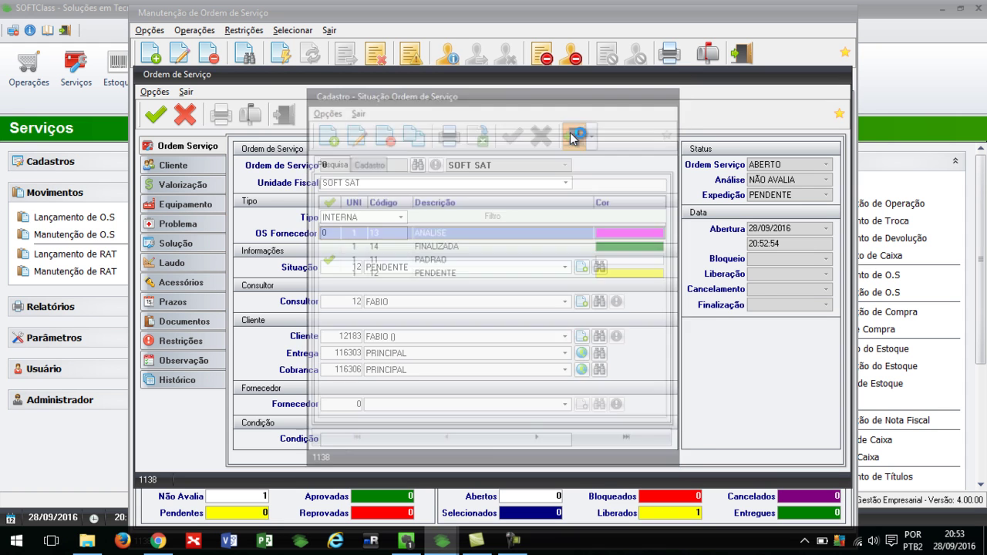
pyautogui.click(193, 166)
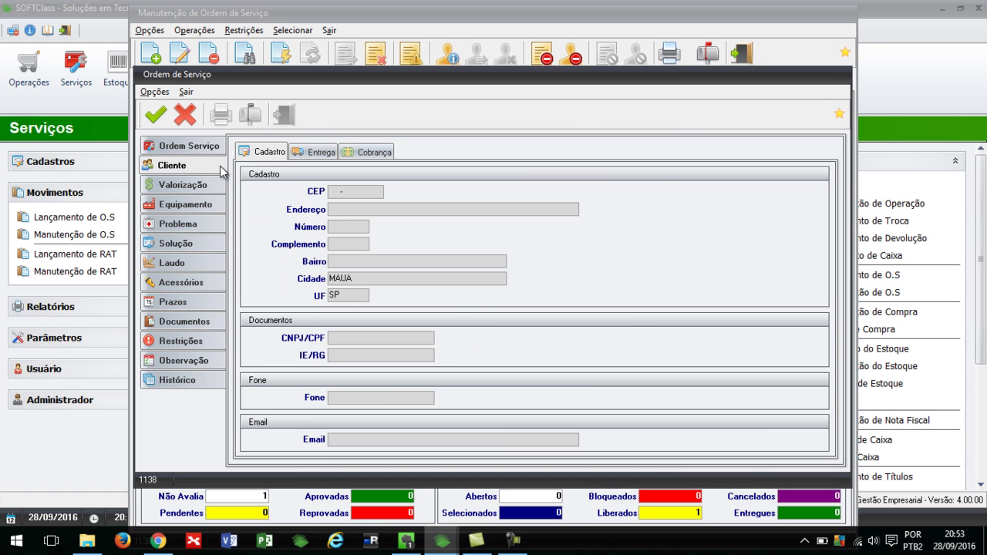
pyautogui.click(185, 185)
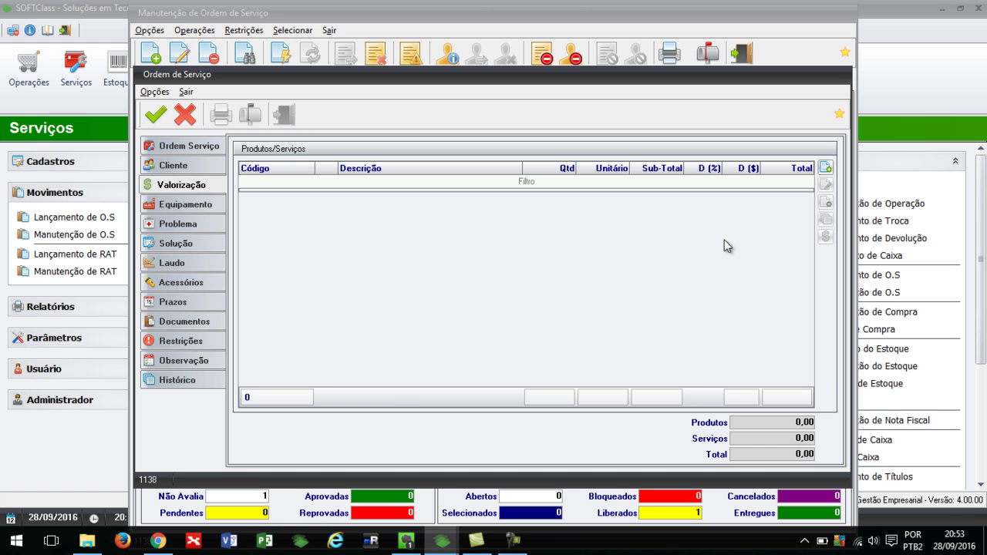
# Add the MAO DE OBRA service item to the order with a unit price of 200 and save it.
pyautogui.press('Insert')
pyautogui.write('MAO')
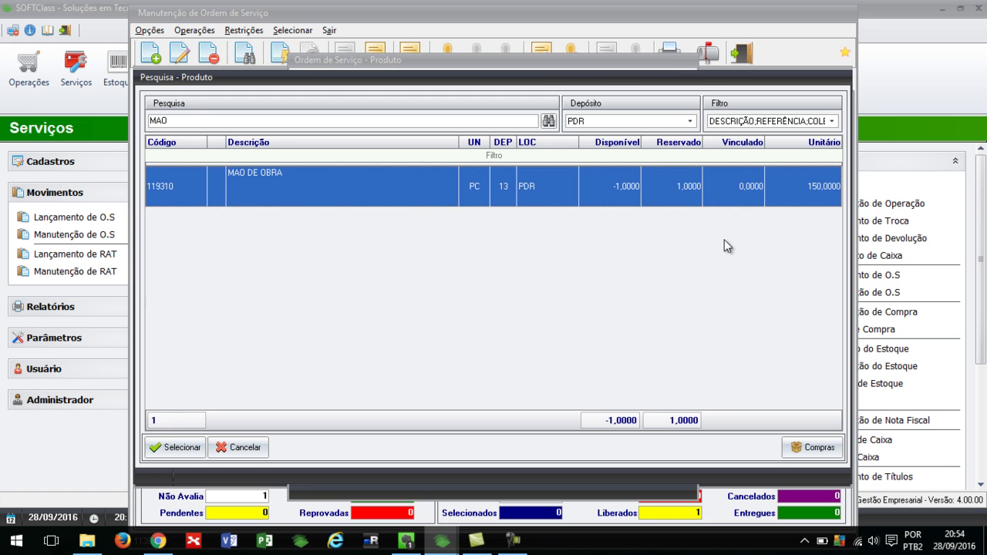
pyautogui.press('Return')
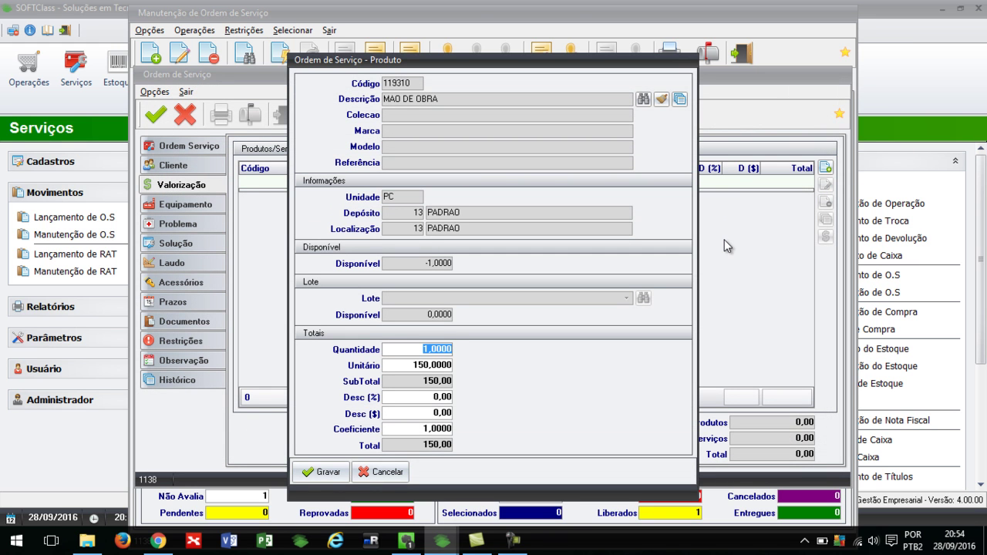
pyautogui.press('Return')
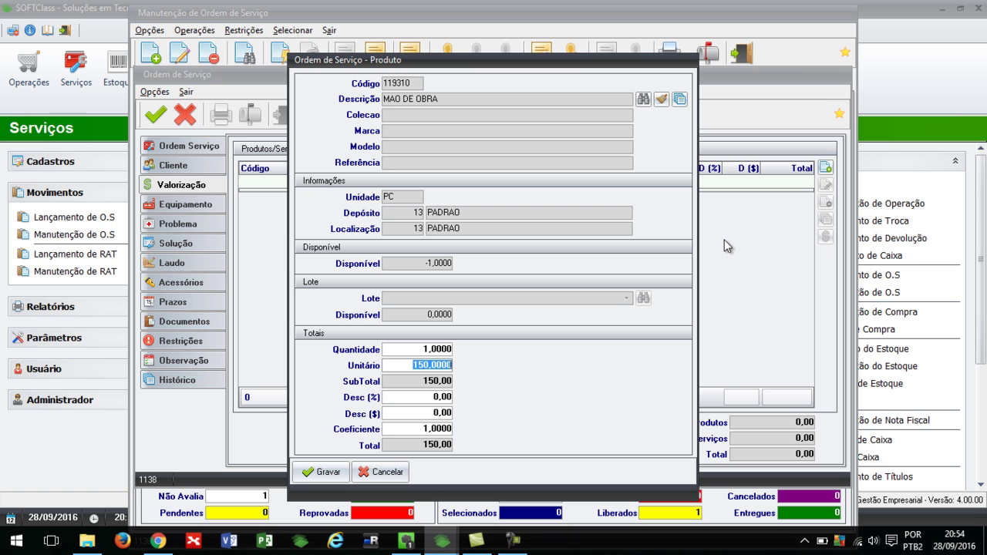
pyautogui.write('200')
pyautogui.press('Tab')
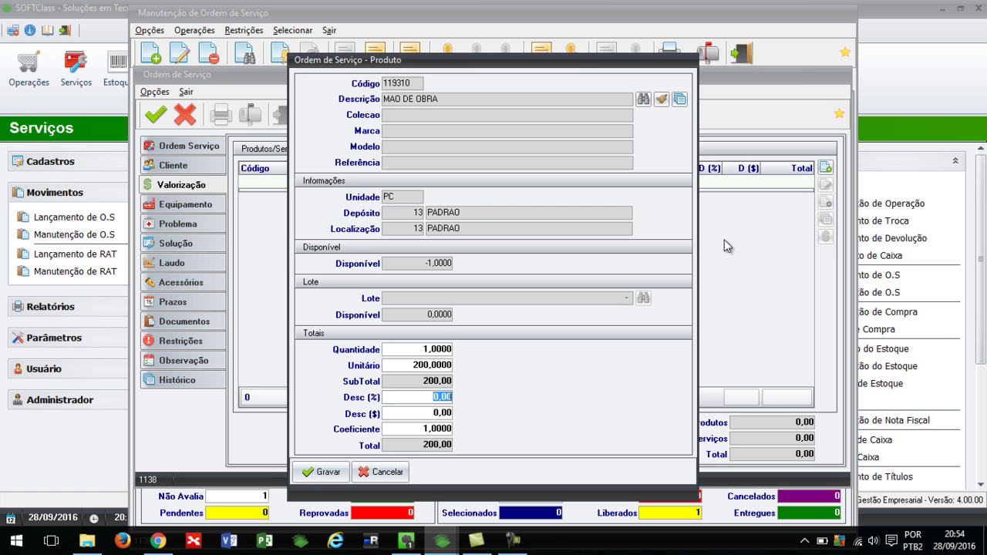
pyautogui.press('Tab')
pyautogui.press('Tab')
pyautogui.press('Tab')
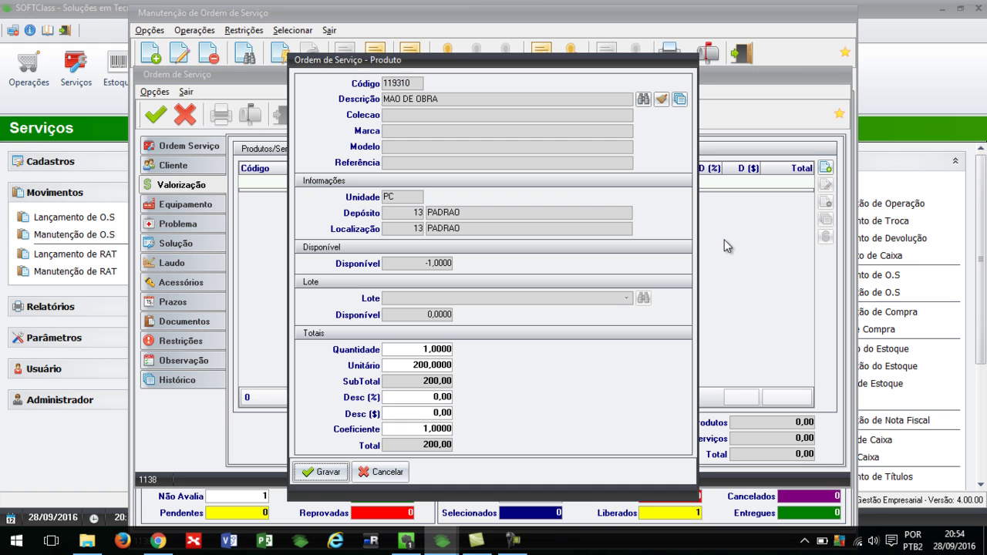
pyautogui.press('Return')
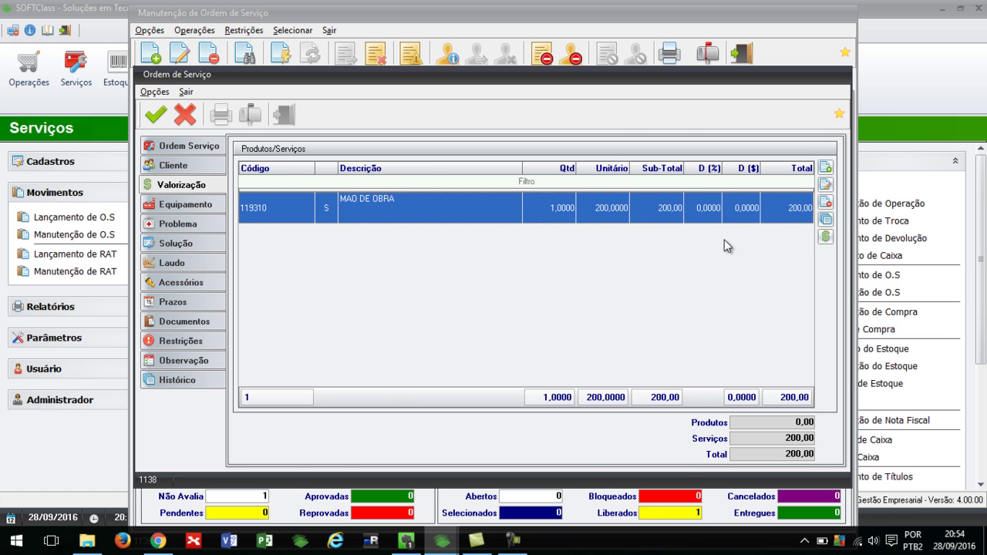
# Add the MOTOR product to the service order with a quantity of 2 and save the item.
pyautogui.press('Insert')
pyautogui.write('MOTO')
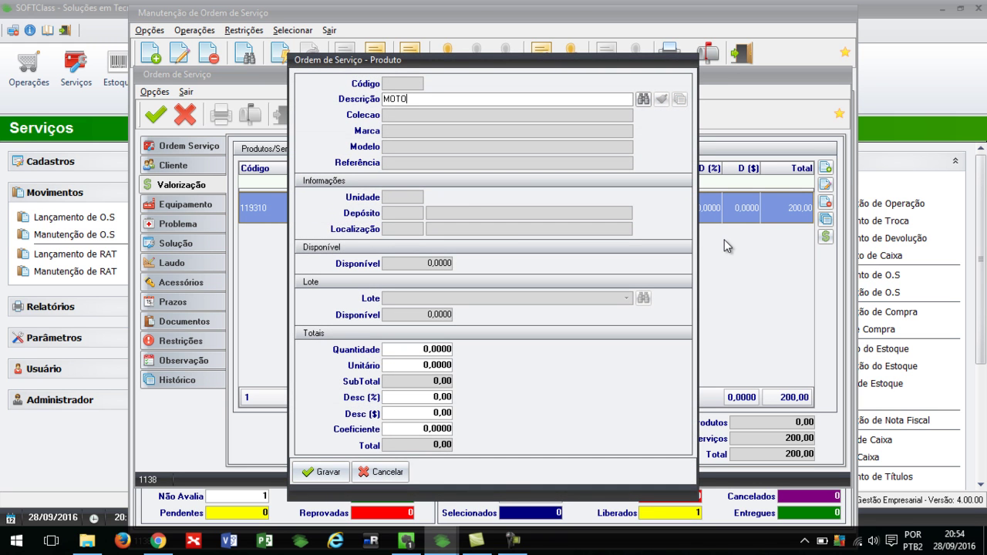
pyautogui.press('Return')
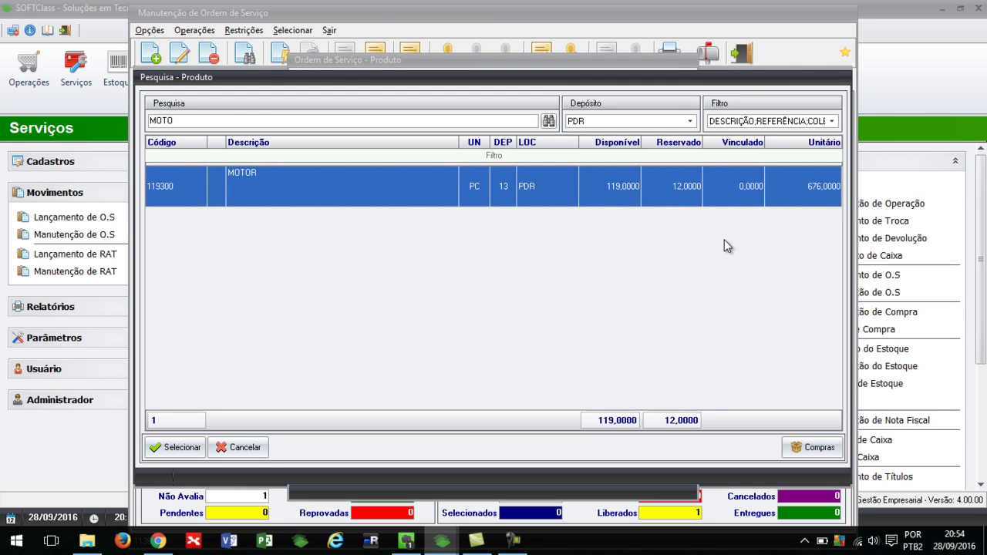
pyautogui.press('Return')
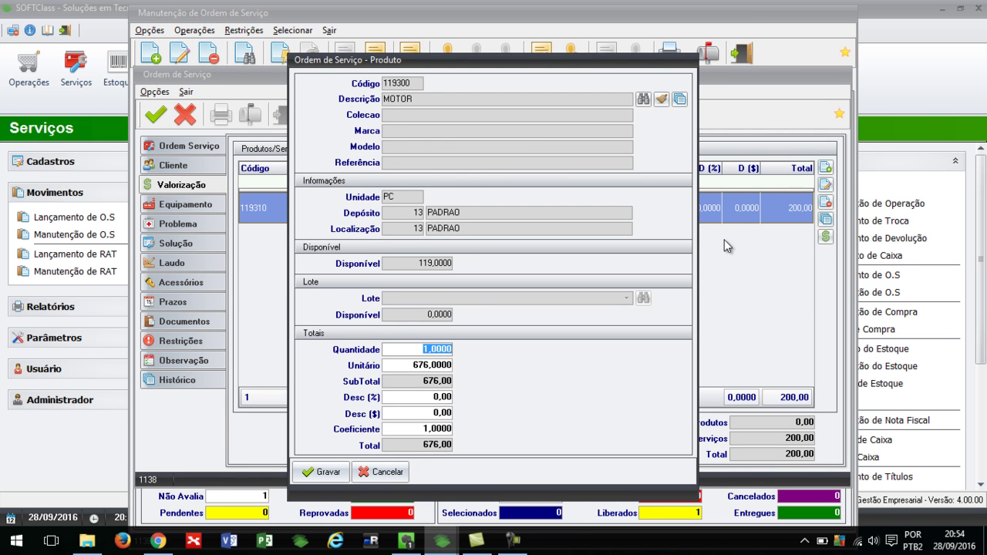
pyautogui.write('2')
pyautogui.press('Return')
pyautogui.press('Return')
pyautogui.press('Return')
pyautogui.press('Return')
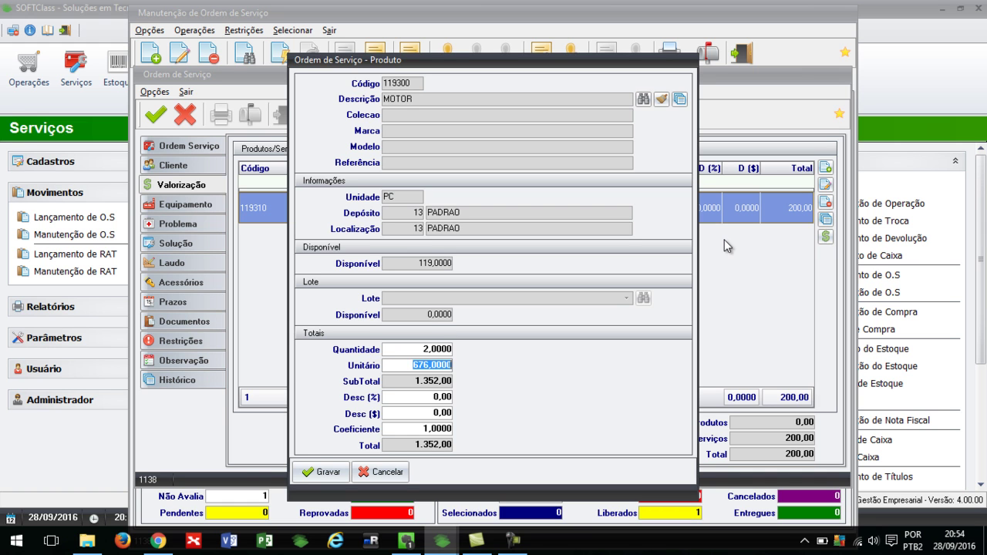
pyautogui.press('Return')
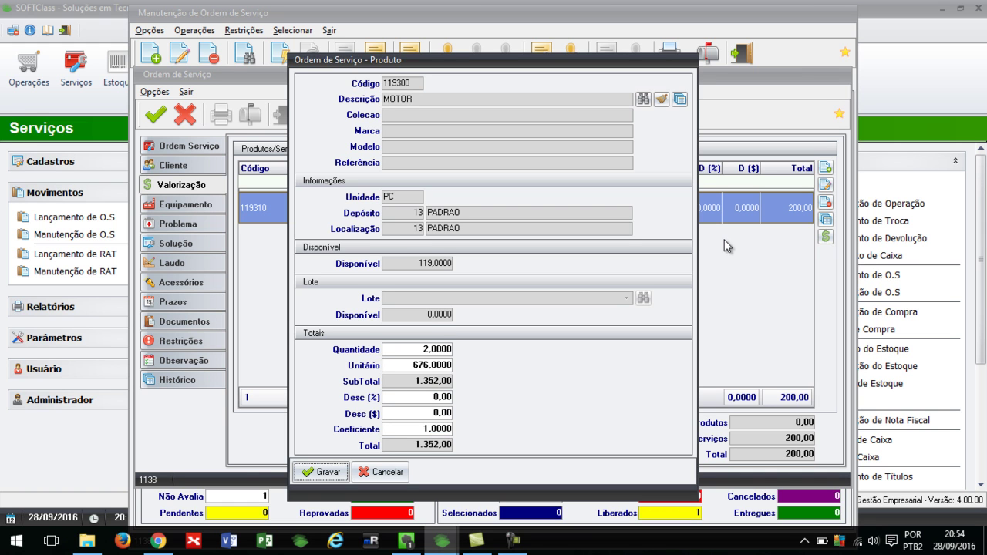
pyautogui.press('Return')
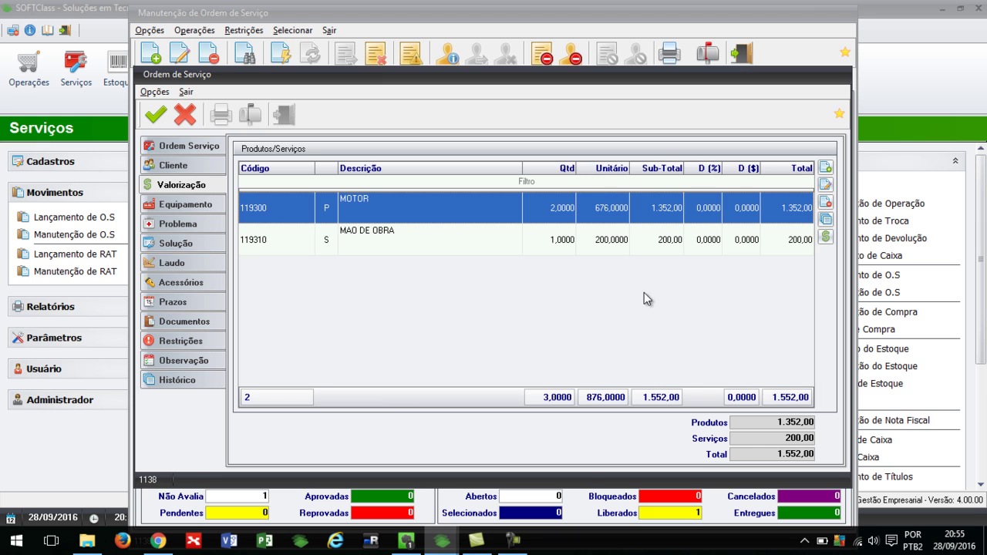
# Fill in the order's equipment data: Descrição HONDA CIVIC, Placa XXX - 3333, Ano 2013 and Modelo LX.
pyautogui.click(198, 210)
pyautogui.click(368, 164)
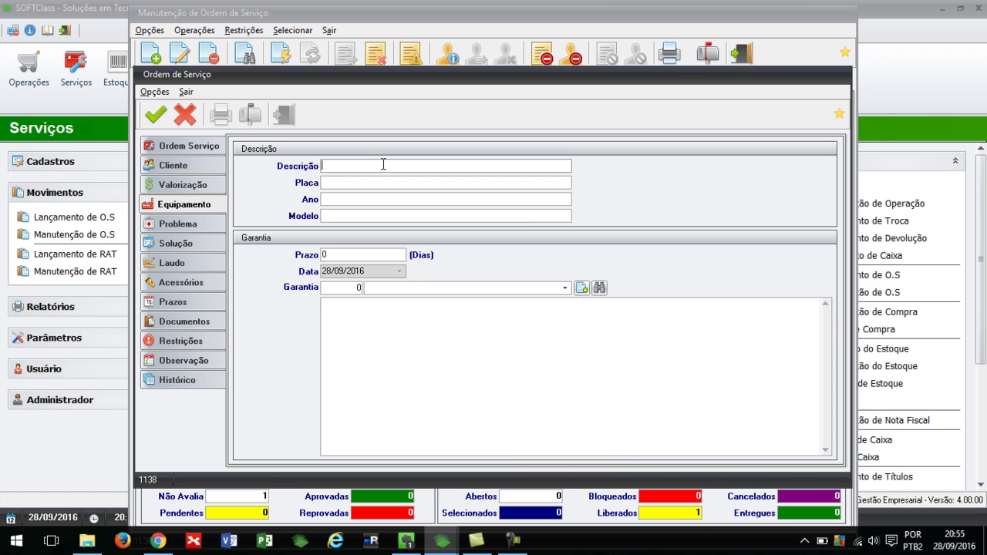
pyautogui.write('HONDA CIVIC')
pyautogui.press('Tab')
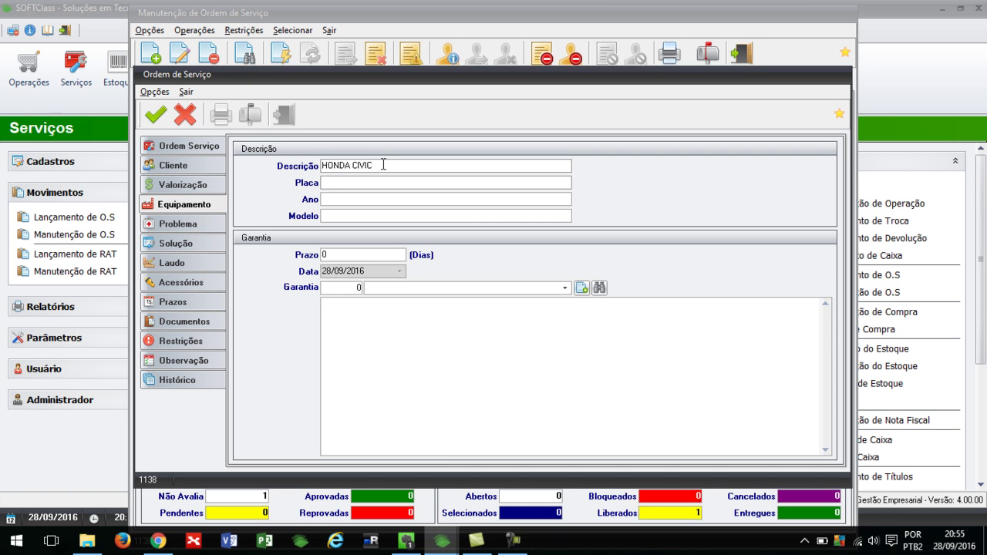
pyautogui.write('XXX - 3333')
pyautogui.press('Tab')
pyautogui.write('2013')
pyautogui.press('Tab')
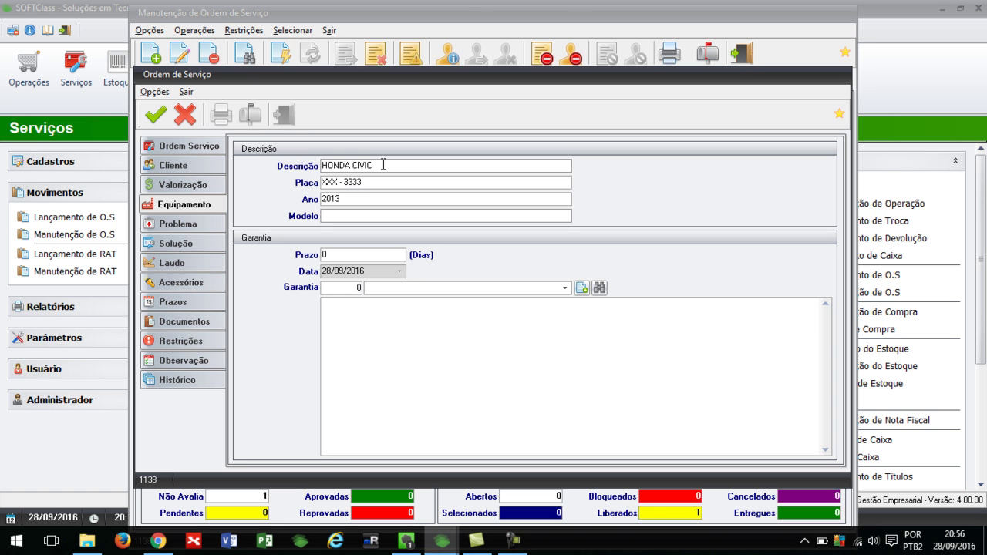
pyautogui.write('LX')
pyautogui.press('Tab')
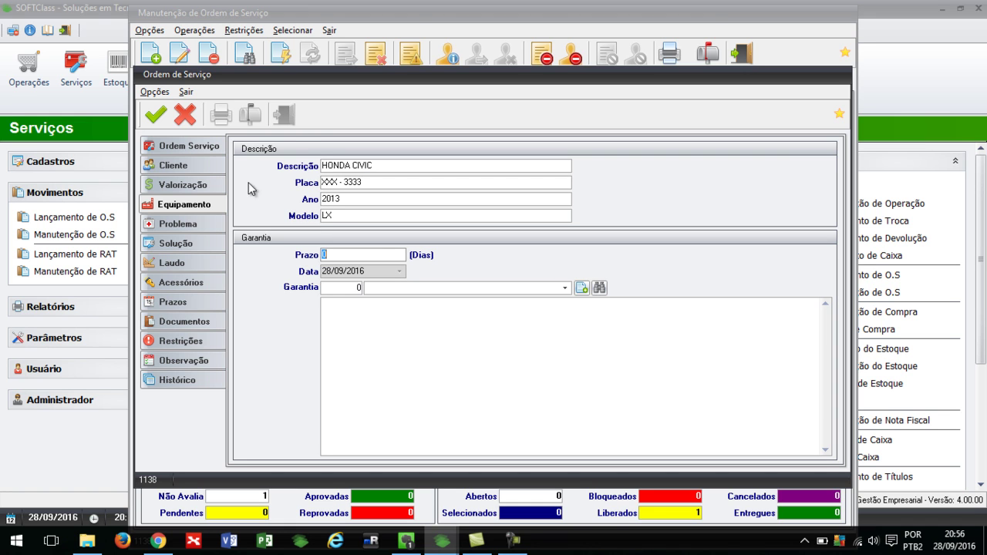
# Look over the order's Problema, Solução, Laudo, Acessórios and Prazos sections, including the Prazos options.
pyautogui.click(207, 223)
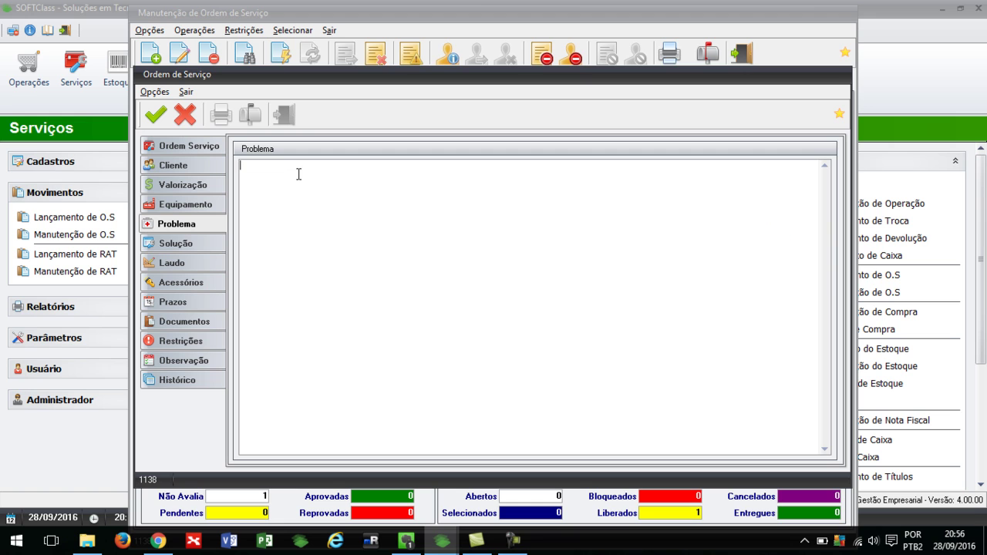
pyautogui.click(209, 243)
pyautogui.click(209, 262)
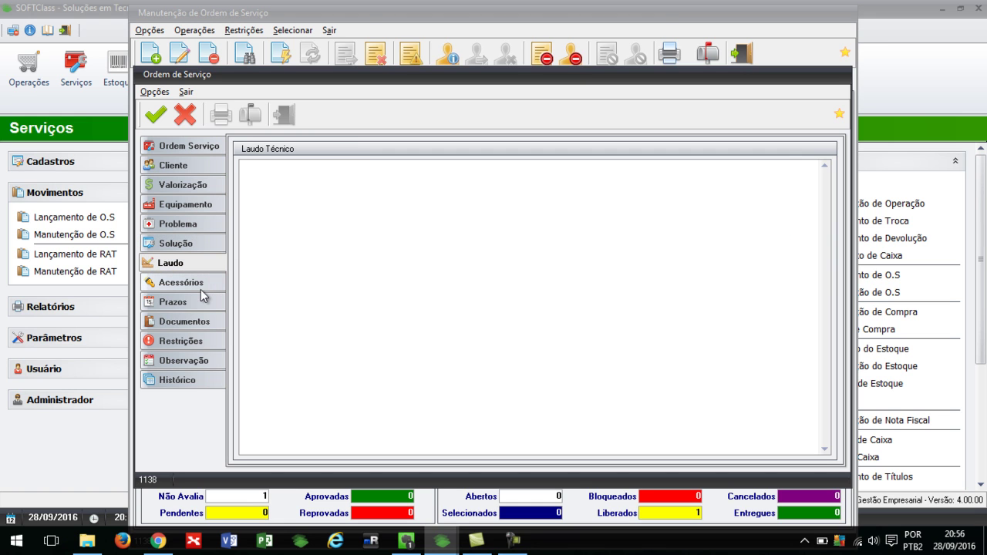
pyautogui.click(200, 284)
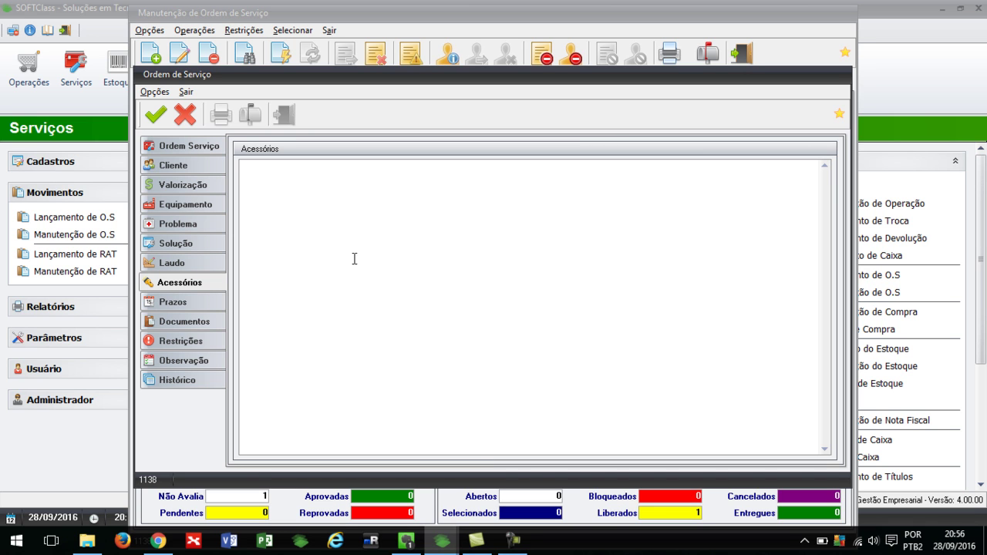
pyautogui.click(198, 301)
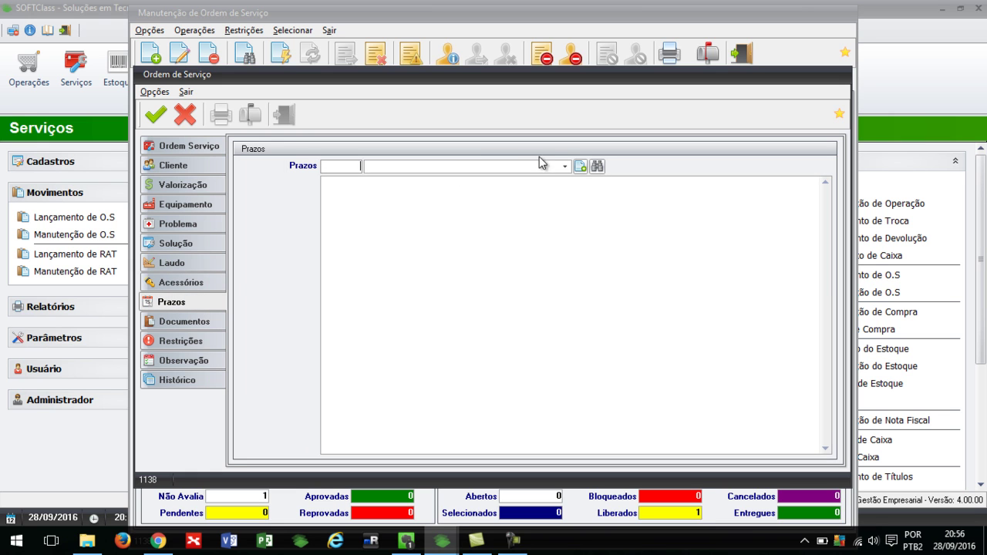
pyautogui.click(564, 166)
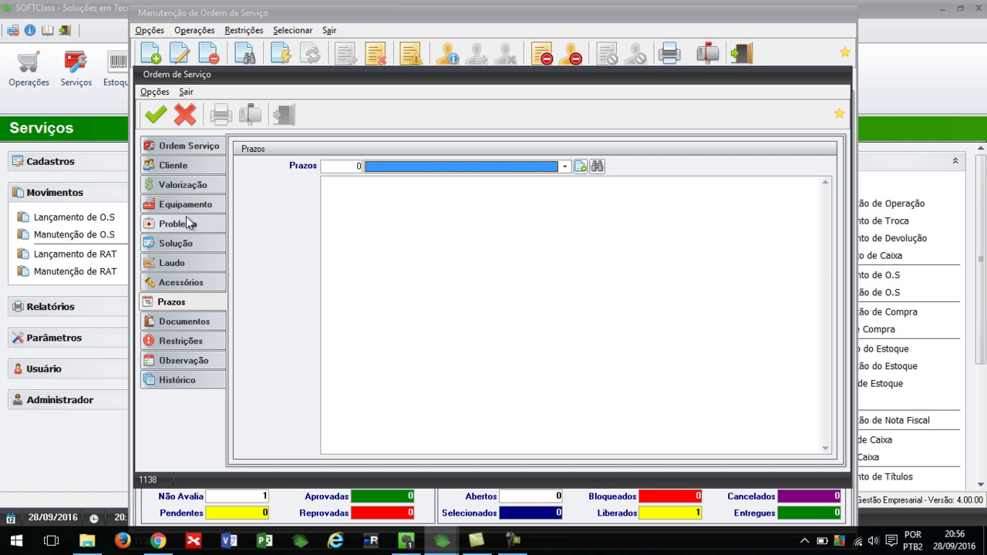
# Save the service order and leave the new blank order form to return to the order list.
pyautogui.click(154, 117)
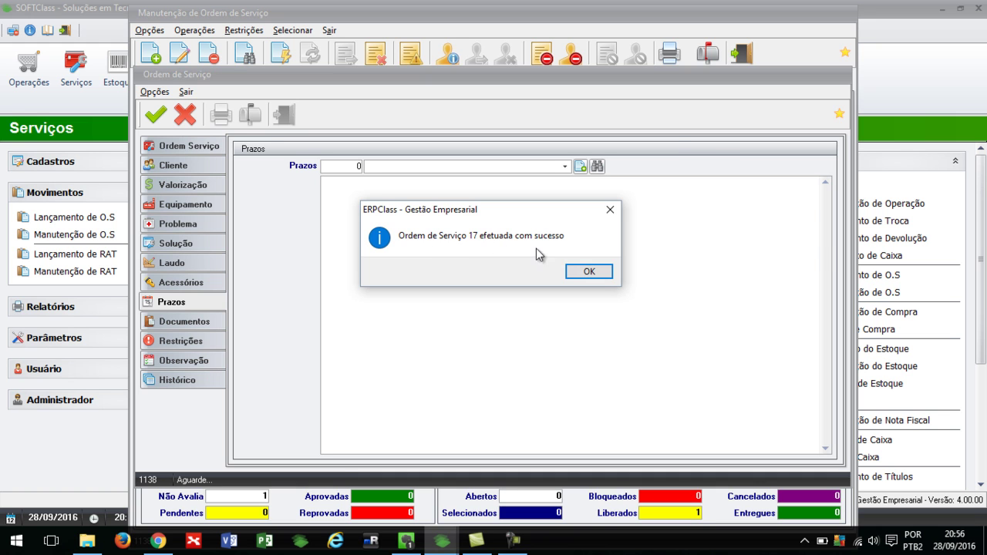
pyautogui.click(592, 273)
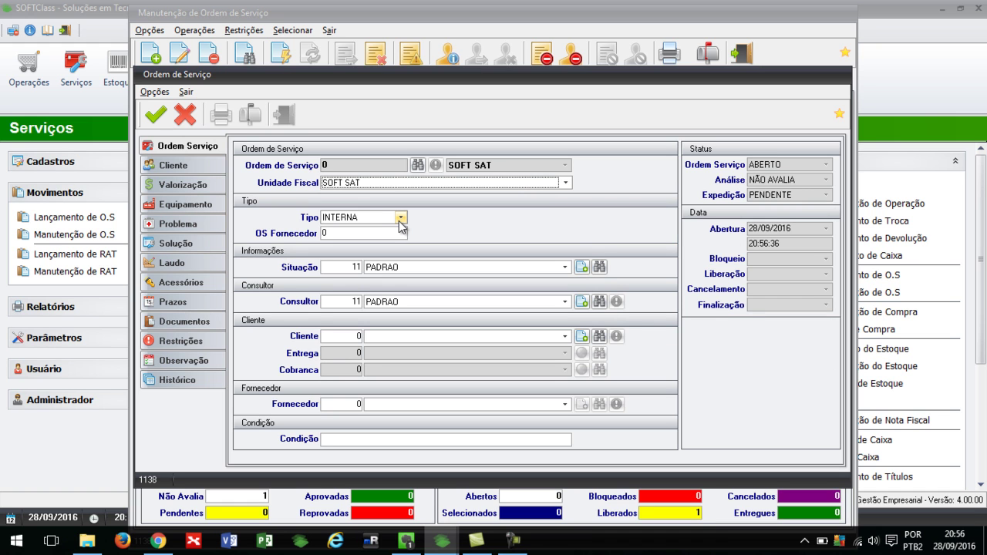
pyautogui.click(184, 115)
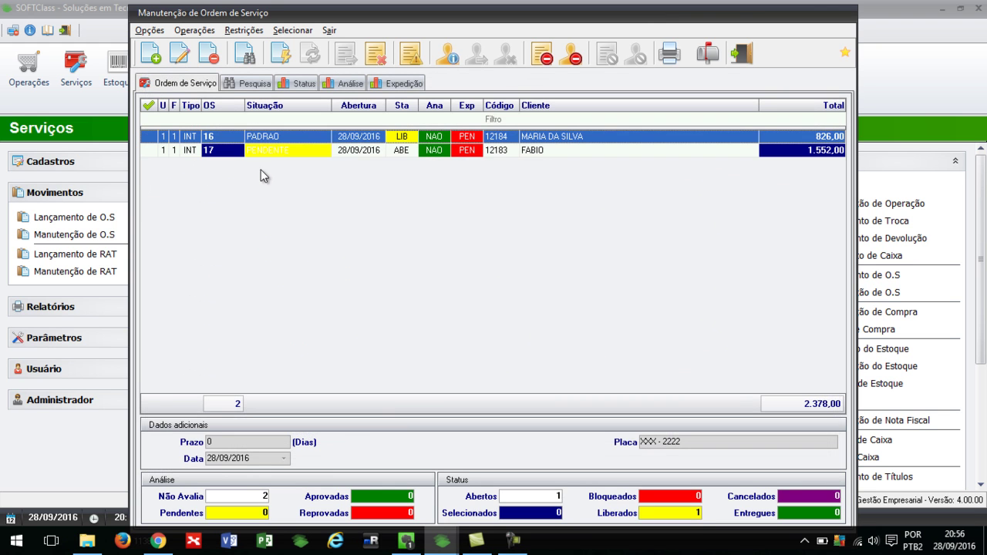
# Compare the PADRAO and PENDENTE service orders in the list, leaving the PENDENTE one selected.
pyautogui.click(328, 154)
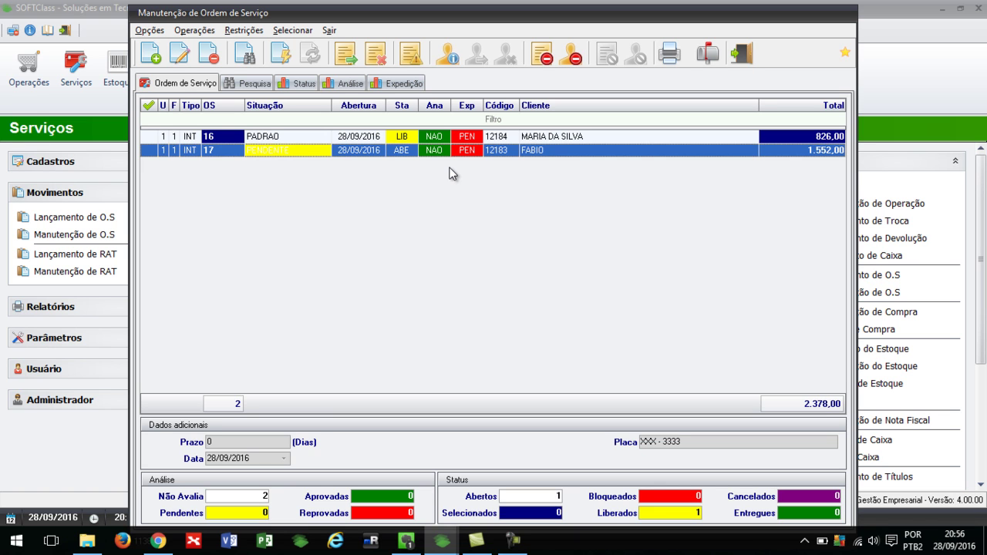
pyautogui.click(283, 141)
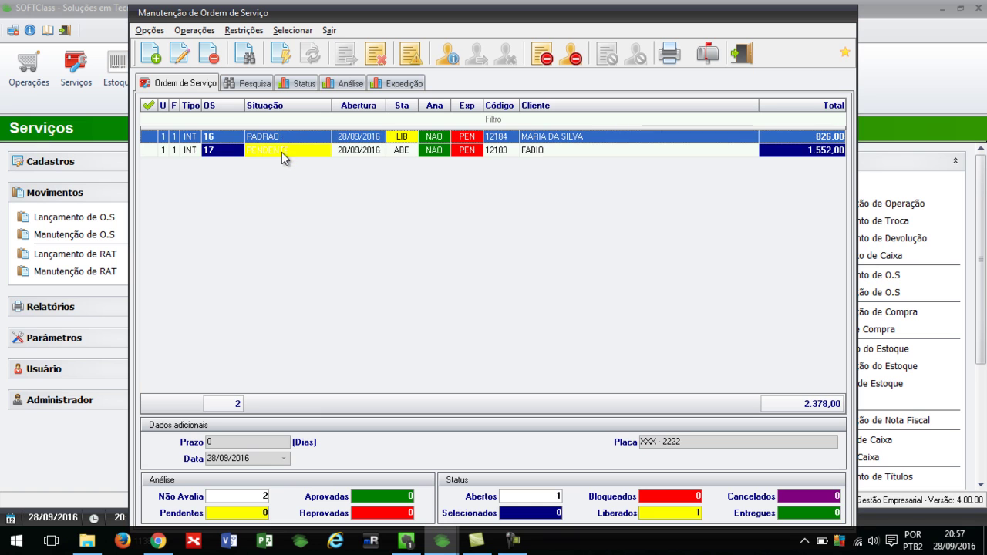
pyautogui.click(284, 153)
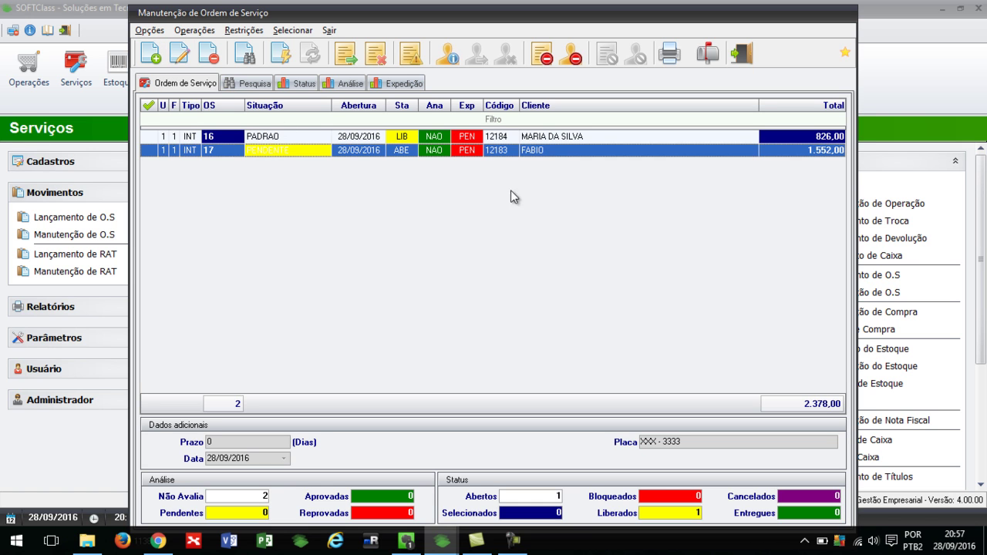
# Preview the PENDENTE order's printout down to the totals and signatures, and check the other available print options.
pyautogui.click(668, 54)
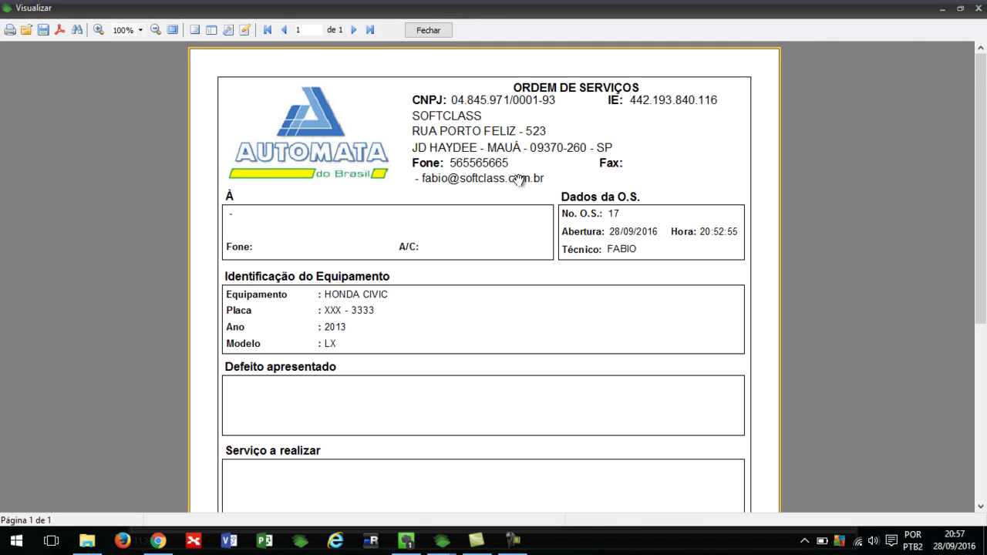
pyautogui.scroll(-1, 569, 144)
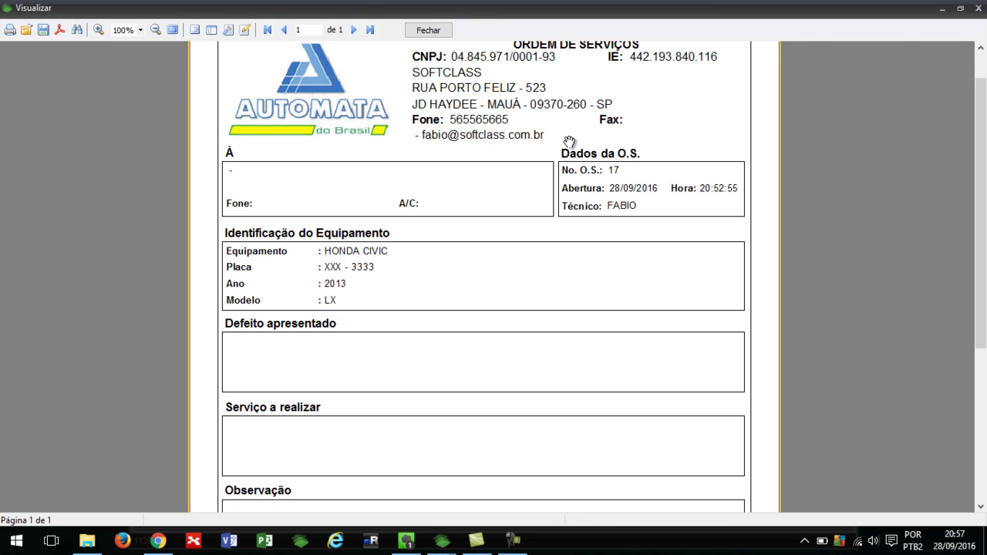
pyautogui.scroll(-1, 569, 144)
pyautogui.scroll(-3, 458, 216)
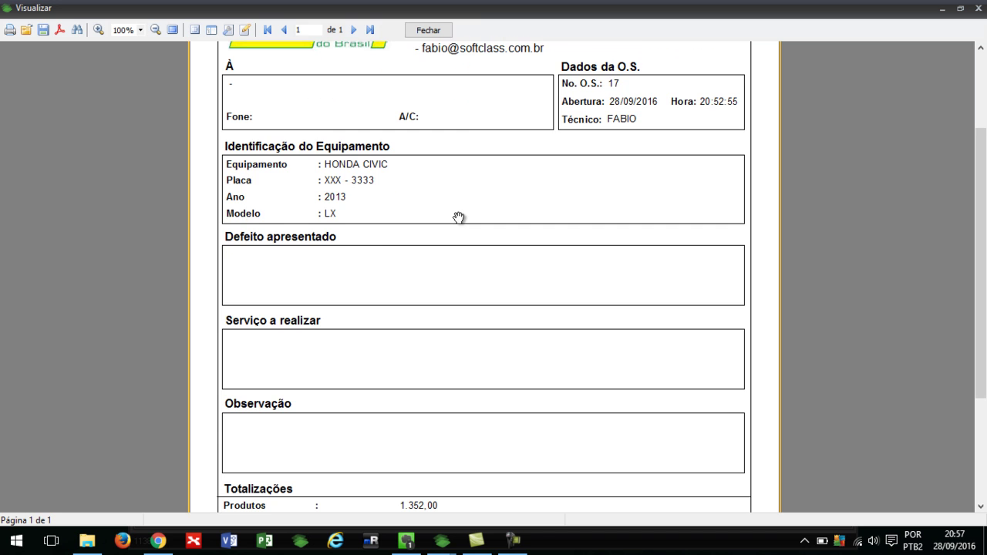
pyautogui.scroll(-2, 392, 221)
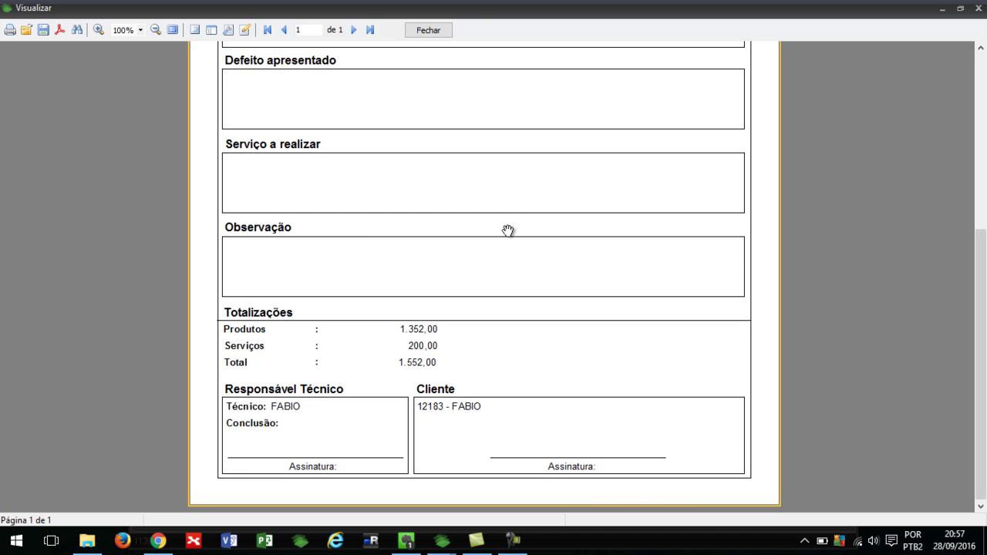
pyautogui.click(432, 34)
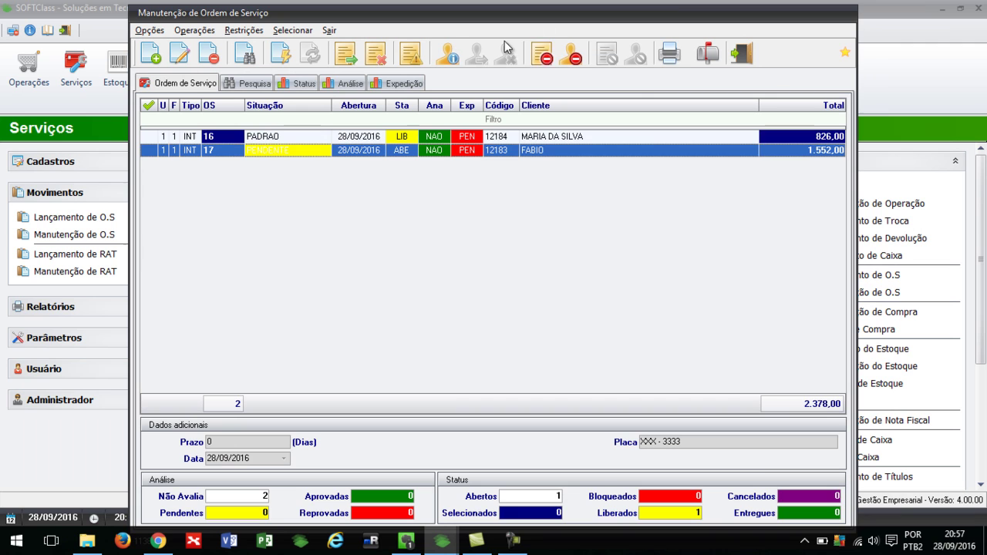
pyautogui.click(686, 58)
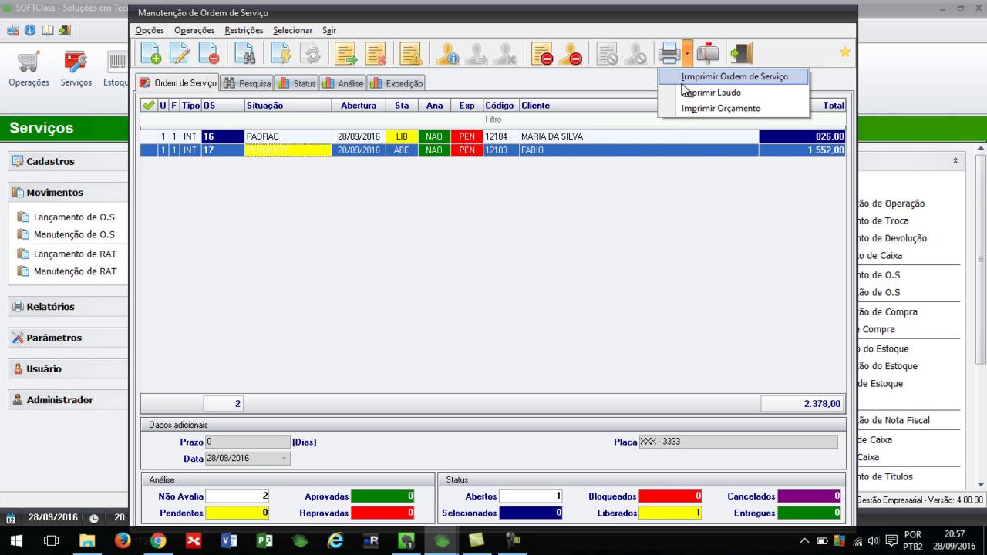
pyautogui.click(516, 226)
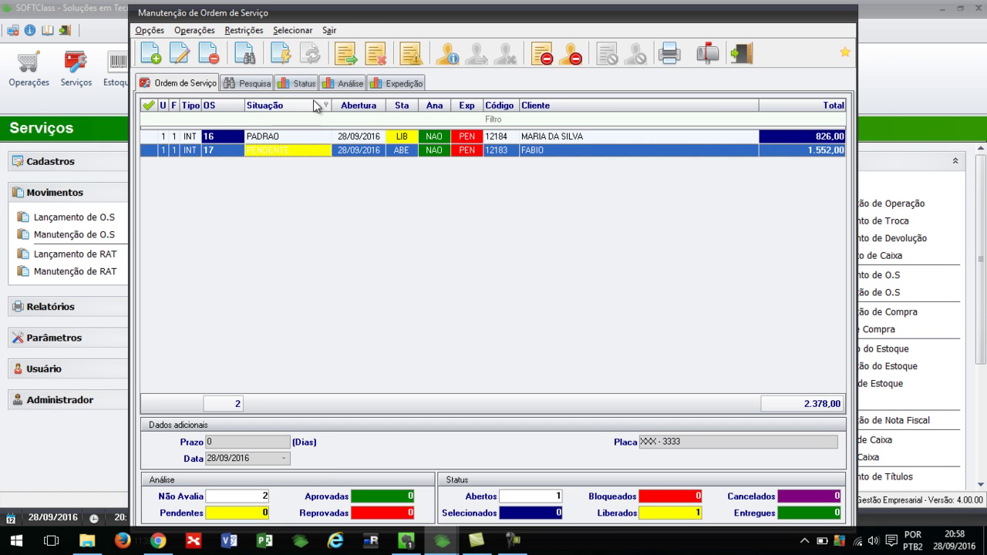
# Release the PENDENTE service order with Liberação LIBERADA and the observation "ok", and close the service order list.
pyautogui.click(406, 61)
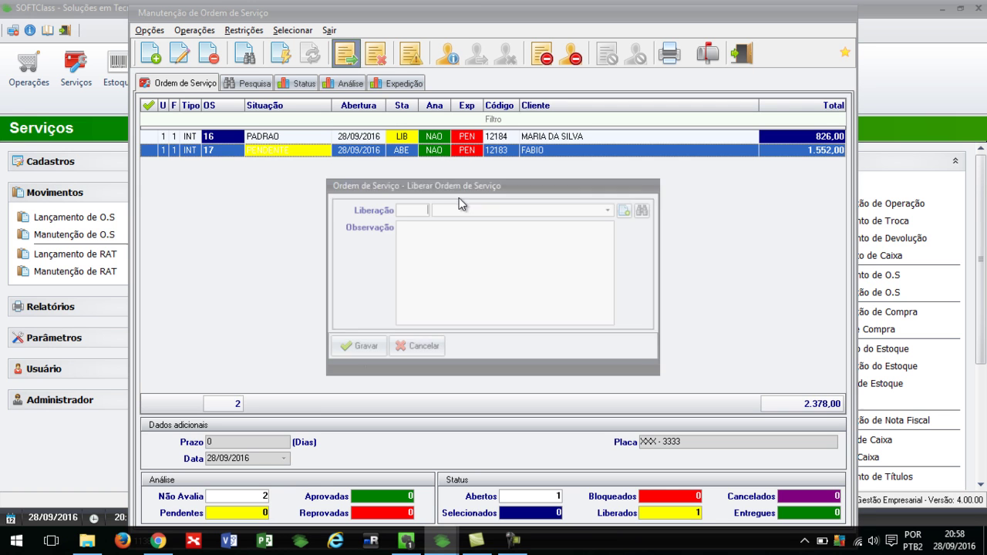
pyautogui.click(611, 208)
pyautogui.click(478, 223)
pyautogui.click(430, 258)
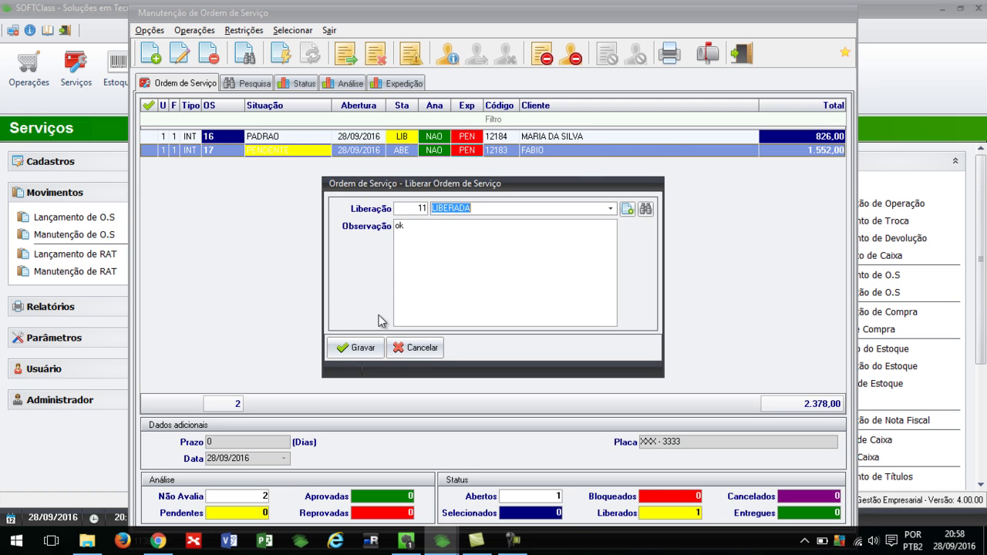
pyautogui.write('ok')
pyautogui.click(362, 347)
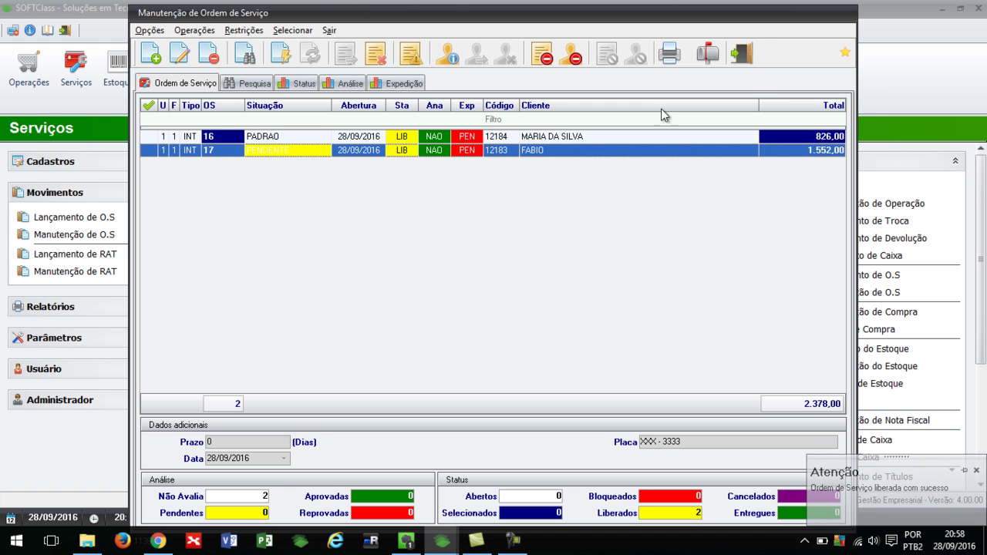
pyautogui.click(740, 53)
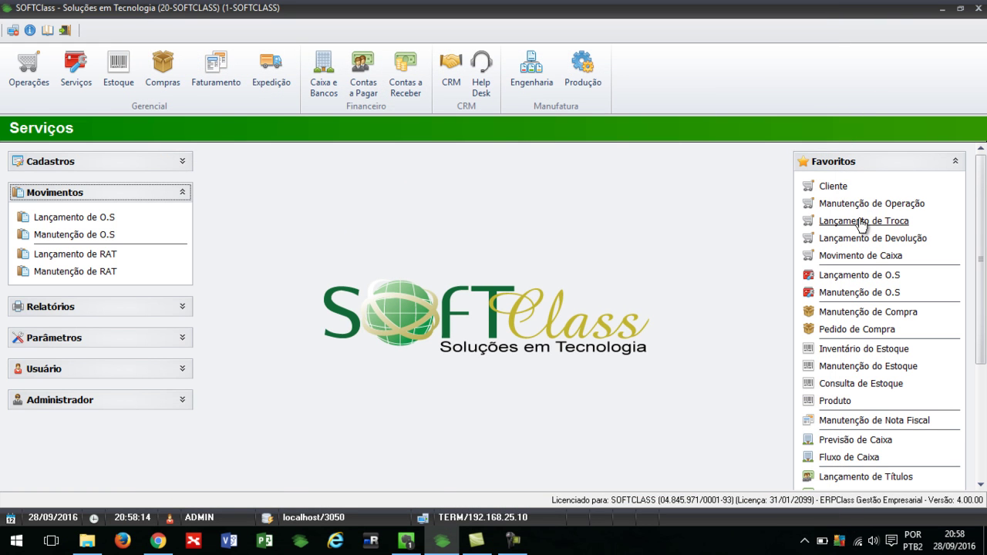
# Start a new VENDA operation from Manutenção de Operação and select the customer of the newly released service order.
pyautogui.click(862, 213)
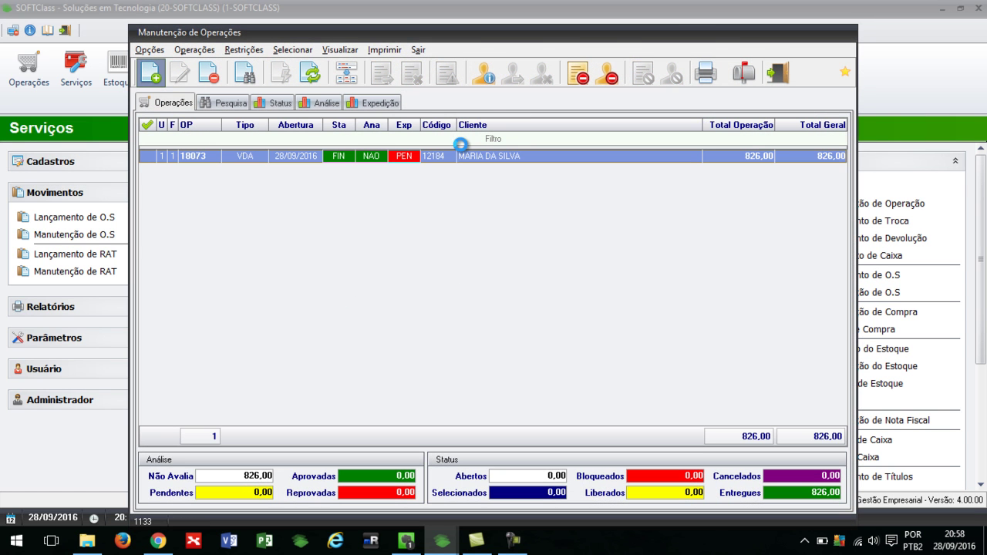
pyautogui.doubleClick(462, 152)
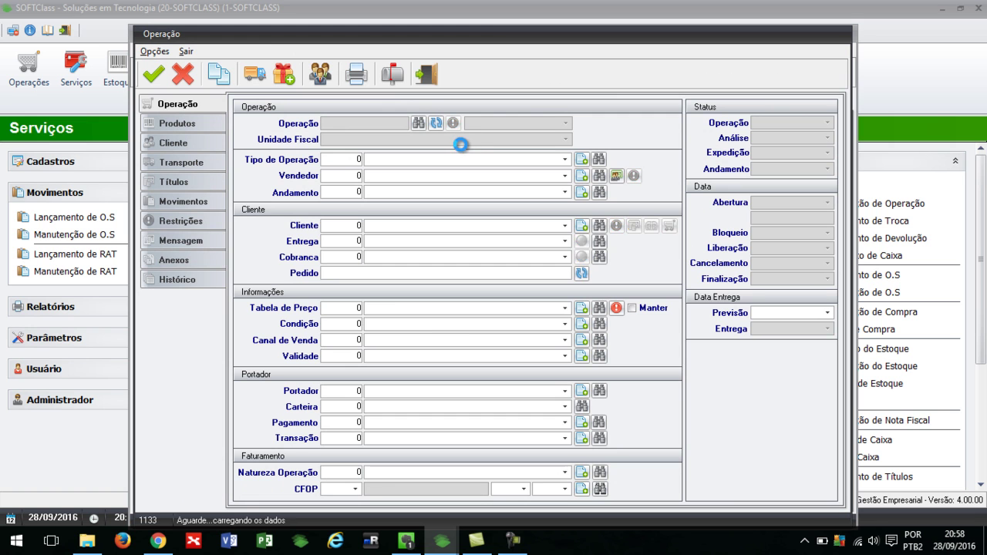
pyautogui.click(565, 225)
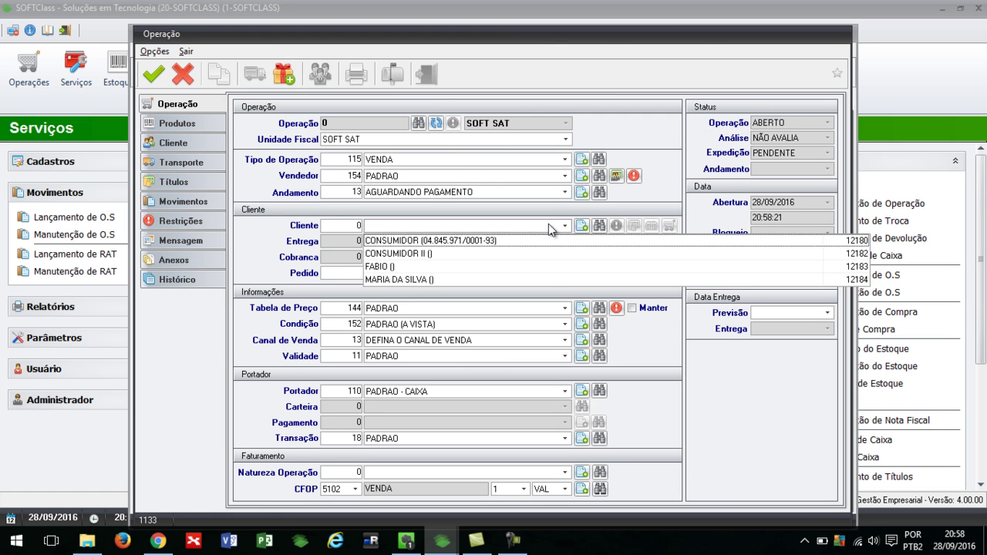
pyautogui.click(436, 265)
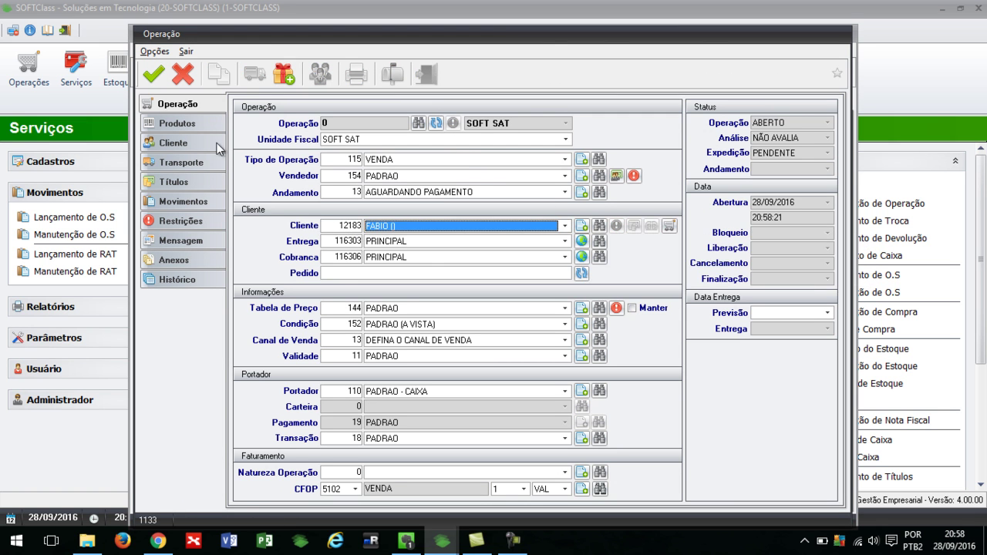
# Check the service order search filters and import the customer's released order into the operation's products.
pyautogui.click(204, 121)
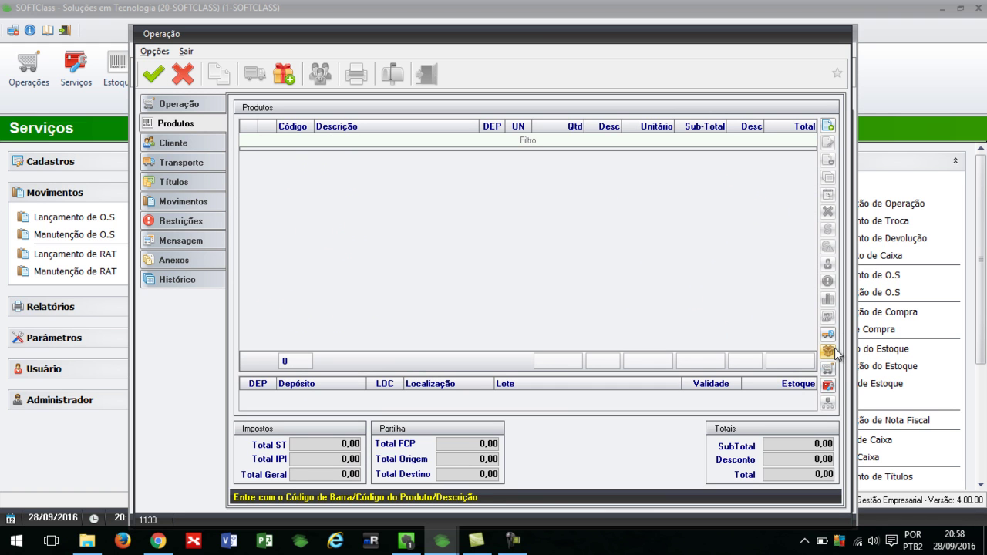
pyautogui.click(827, 386)
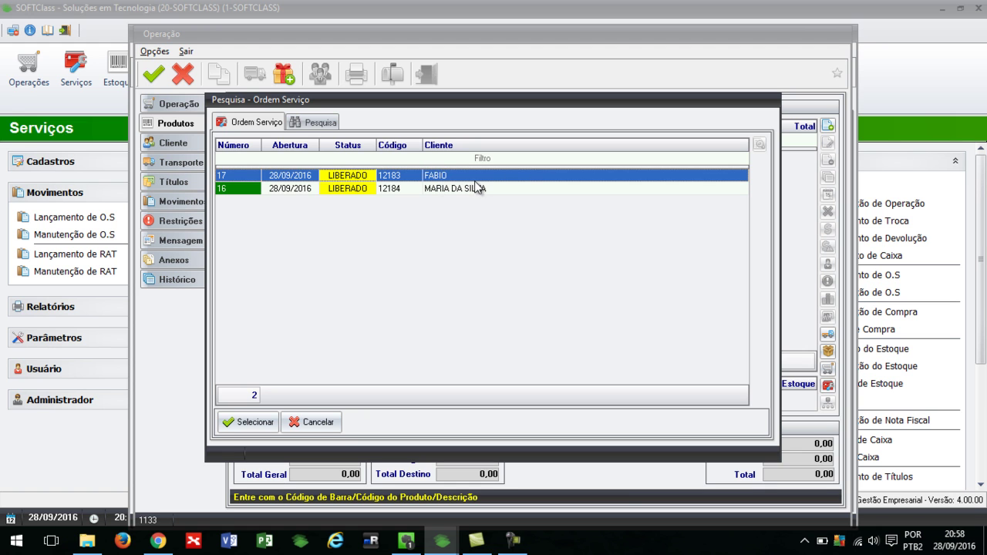
pyautogui.click(318, 122)
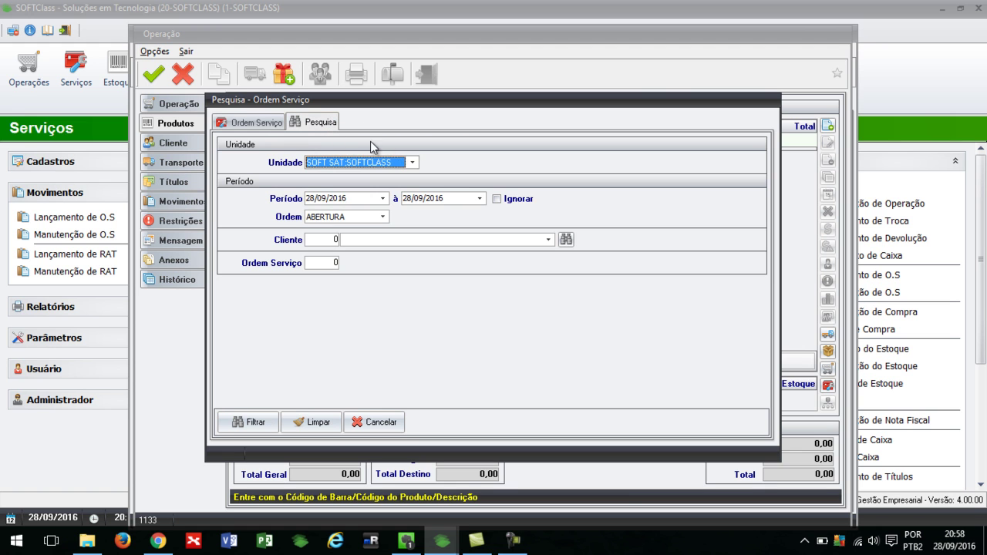
pyautogui.click(272, 123)
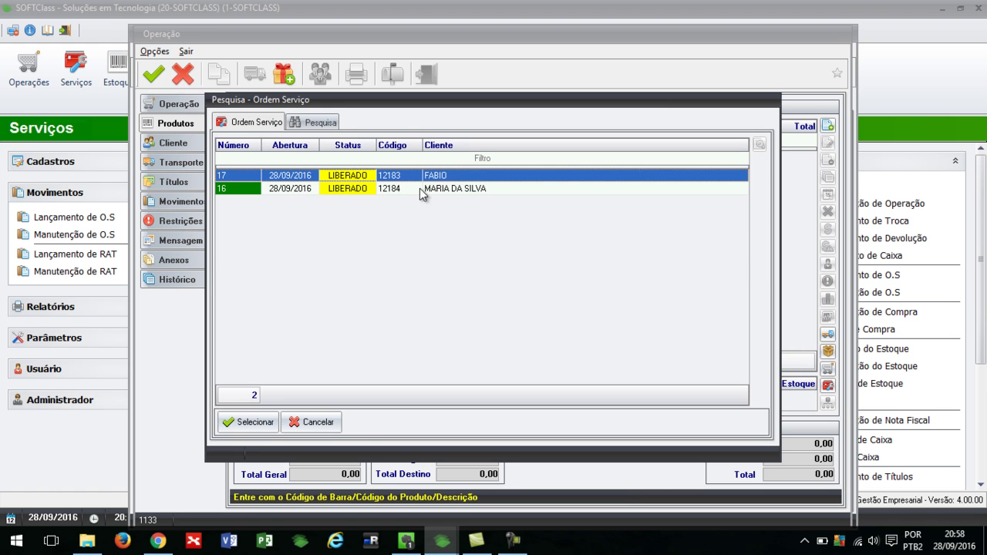
pyautogui.doubleClick(485, 177)
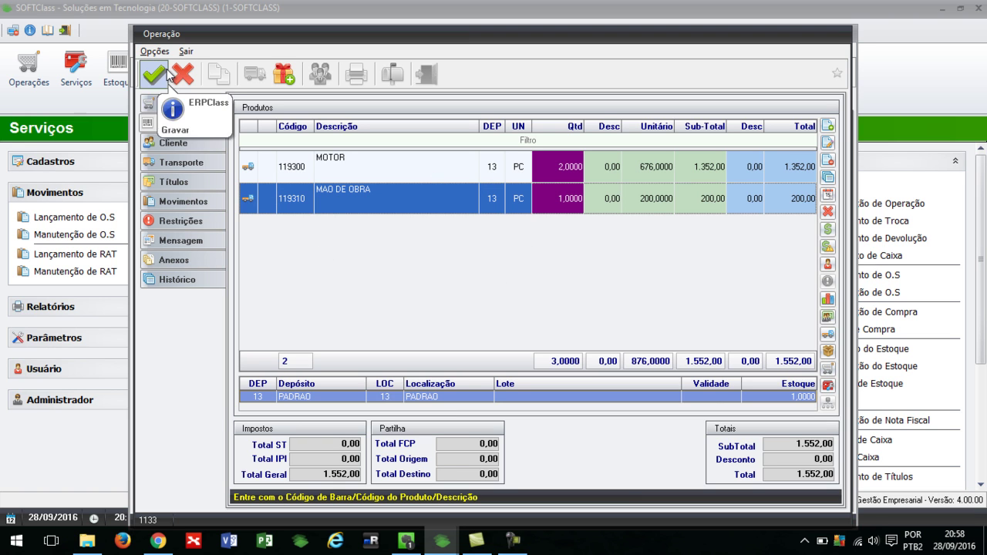
# Save the sale operation without printing the order, and leave the new blank form to return to the operations list.
pyautogui.click(167, 75)
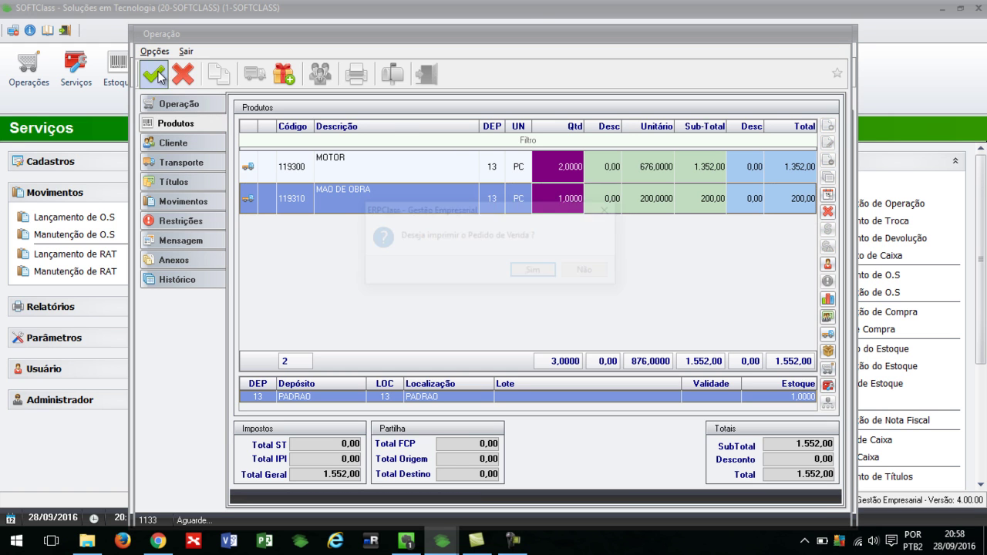
pyautogui.click(584, 272)
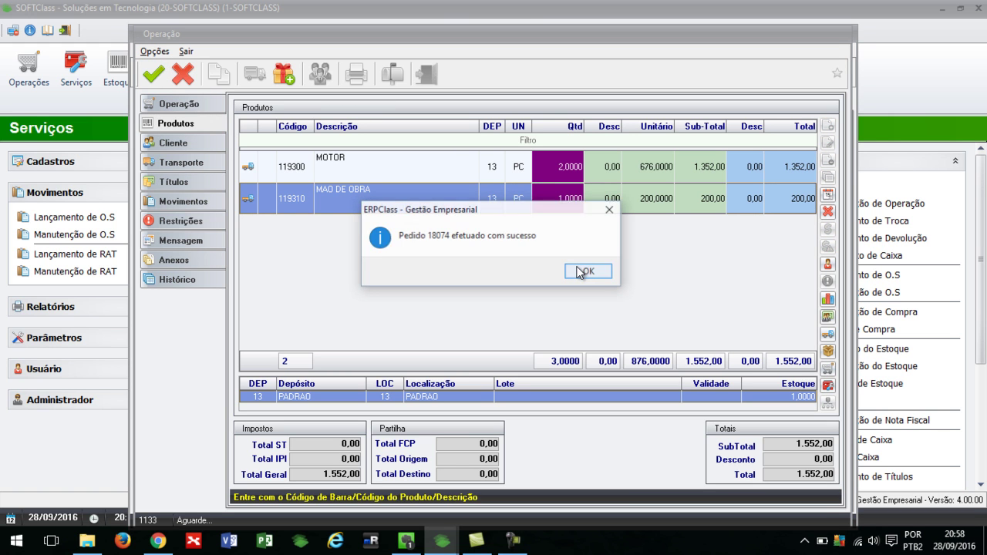
pyautogui.click(584, 271)
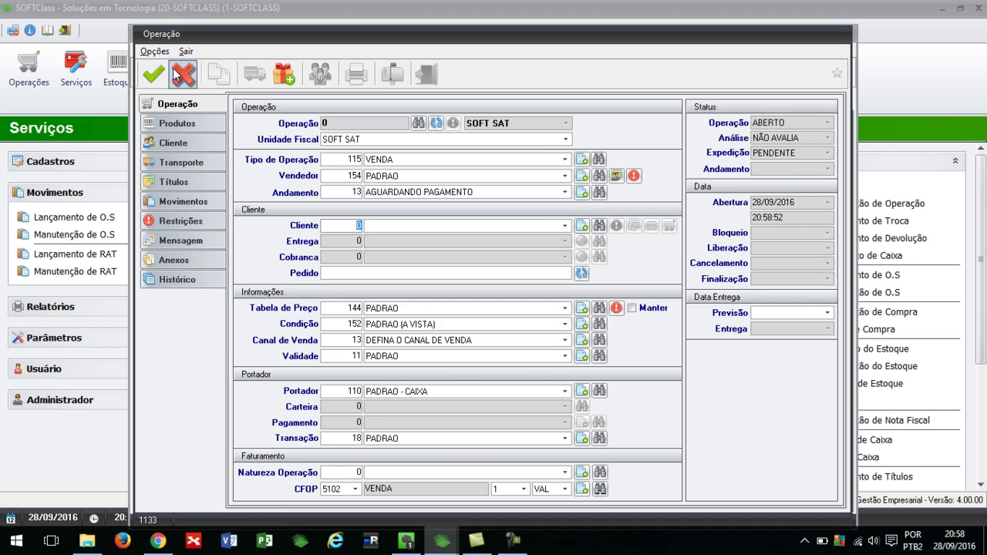
pyautogui.click(183, 74)
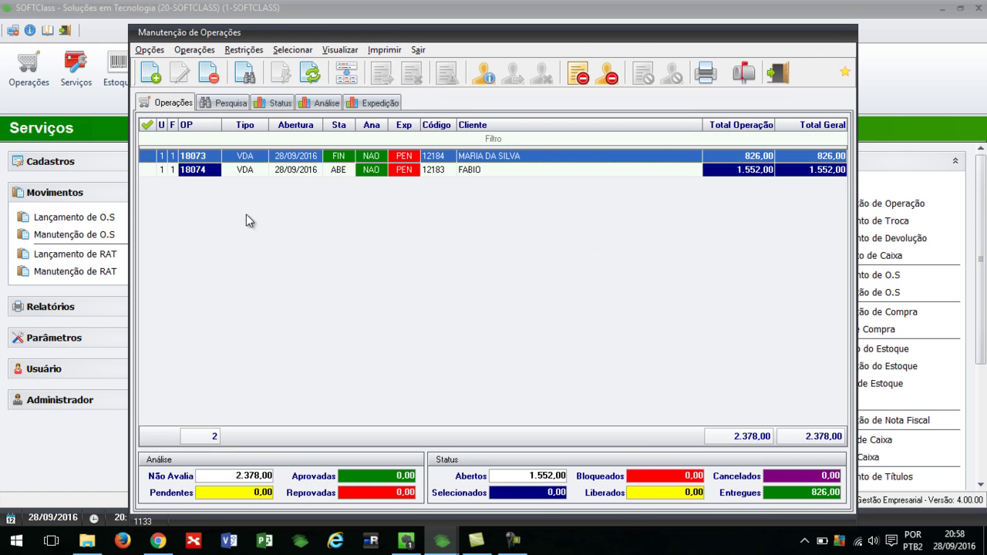
# Finalize the open sale operation with 28/09/2016 as the finalization date and close the operations list.
pyautogui.click(299, 170)
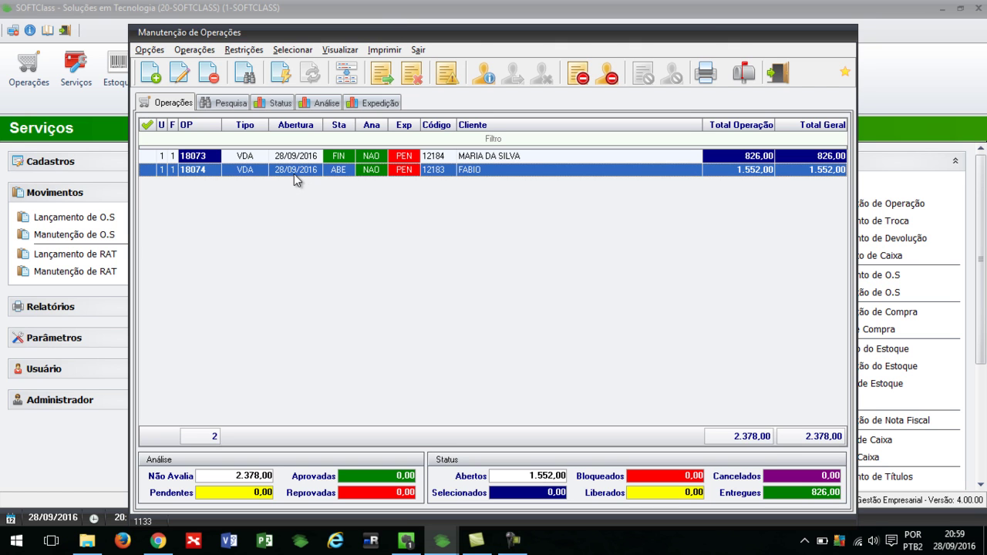
pyautogui.click(284, 76)
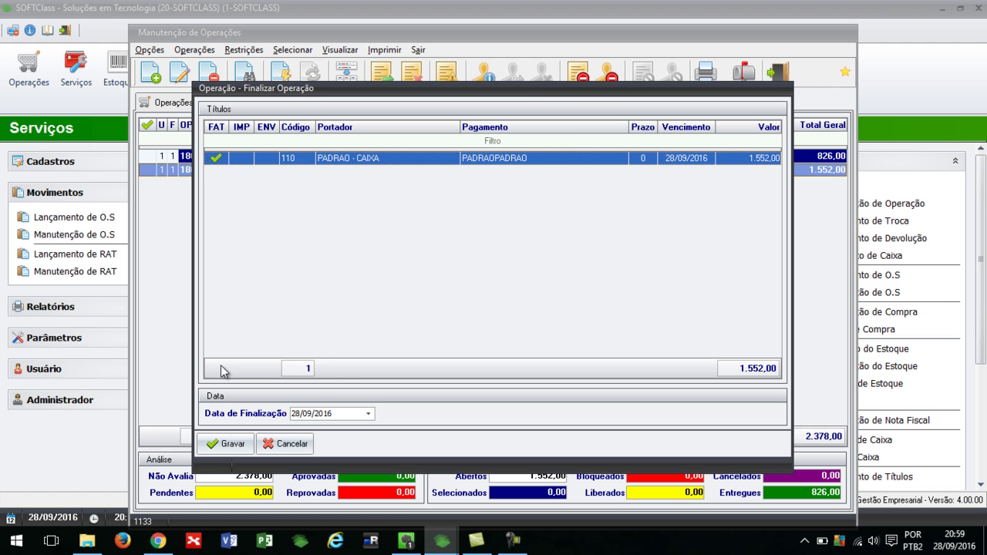
pyautogui.click(230, 443)
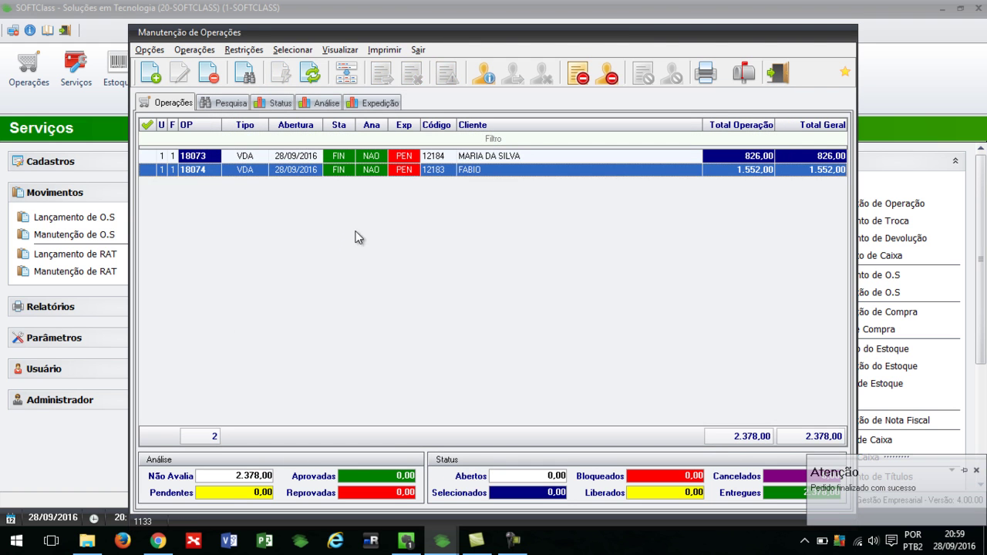
pyautogui.click(778, 74)
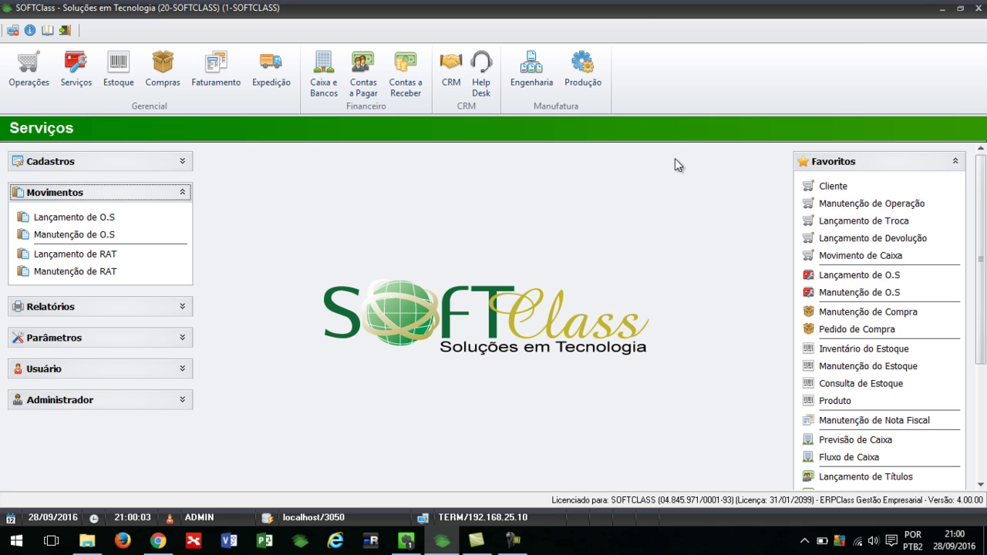
# Check the title generated by the finalized sale in the Contas a Receber title maintenance, and close the list.
pyautogui.click(405, 73)
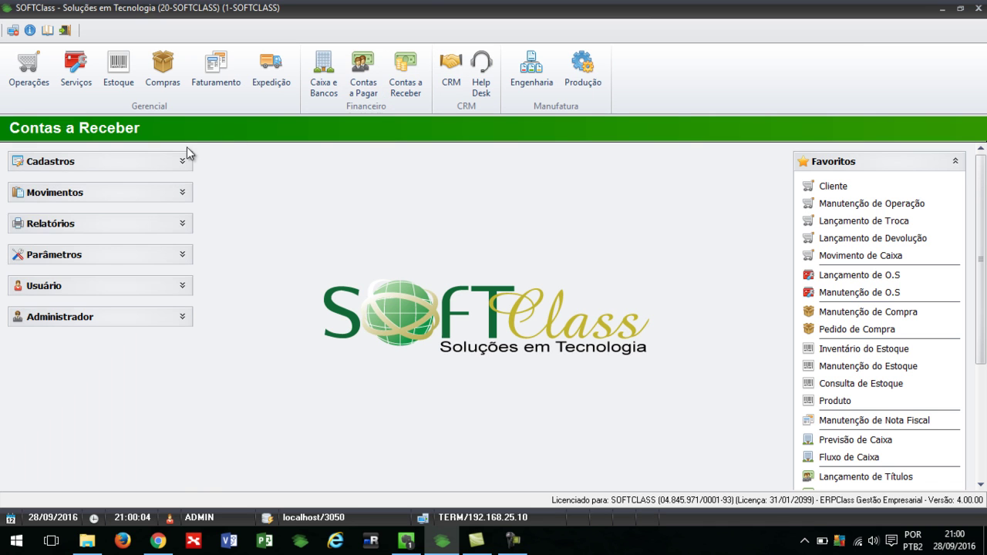
pyautogui.click(95, 192)
pyautogui.click(92, 217)
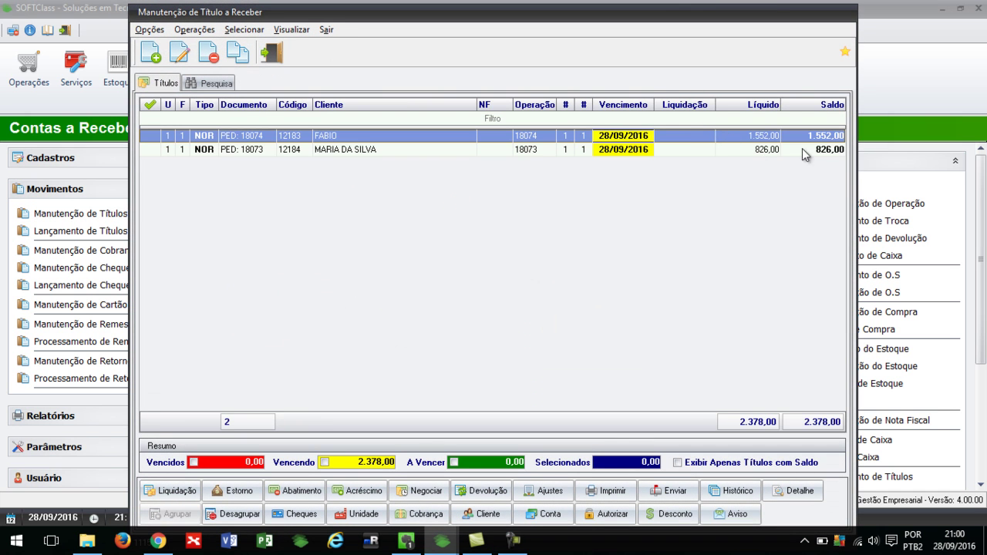
pyautogui.click(808, 137)
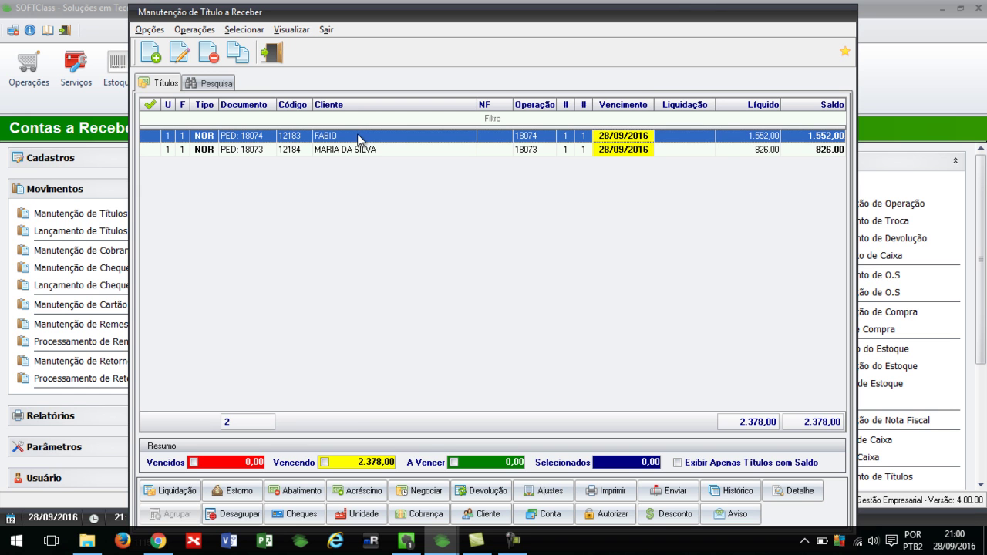
pyautogui.click(280, 52)
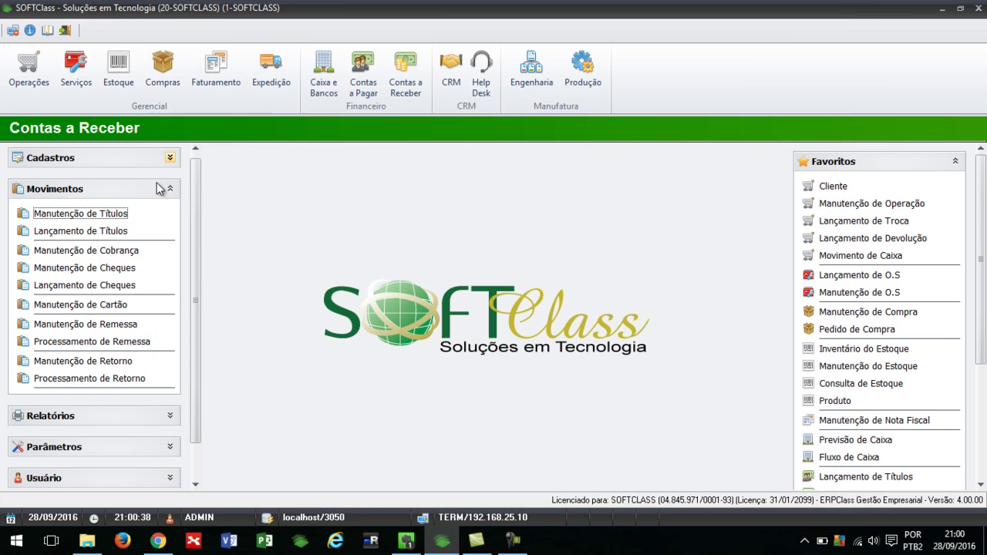
pyautogui.click(81, 70)
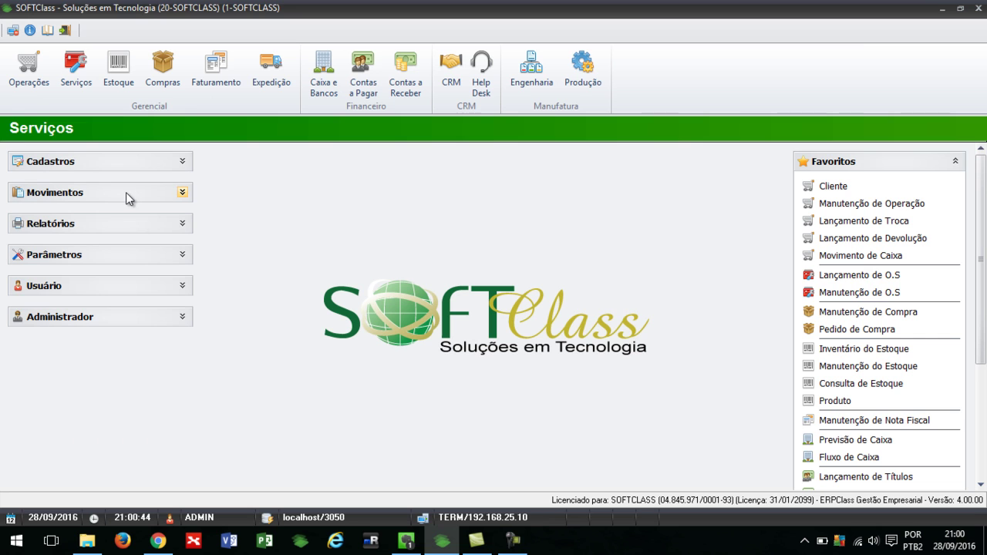
pyautogui.click(509, 539)
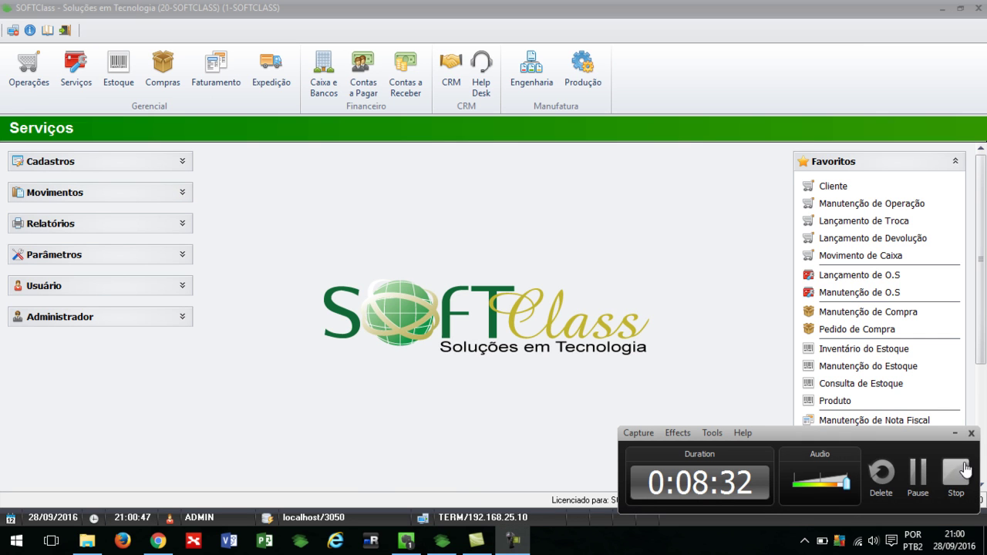